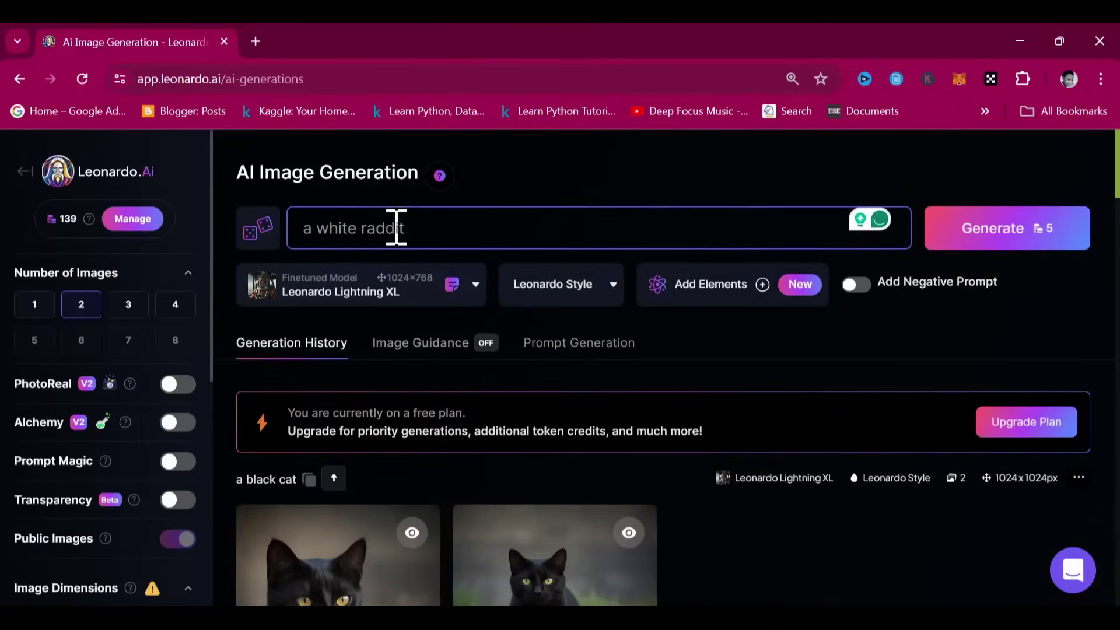
Switch the model to Leonardo Anime XL and generate white rabbit images
left_click(382, 283)
left_click(347, 212)
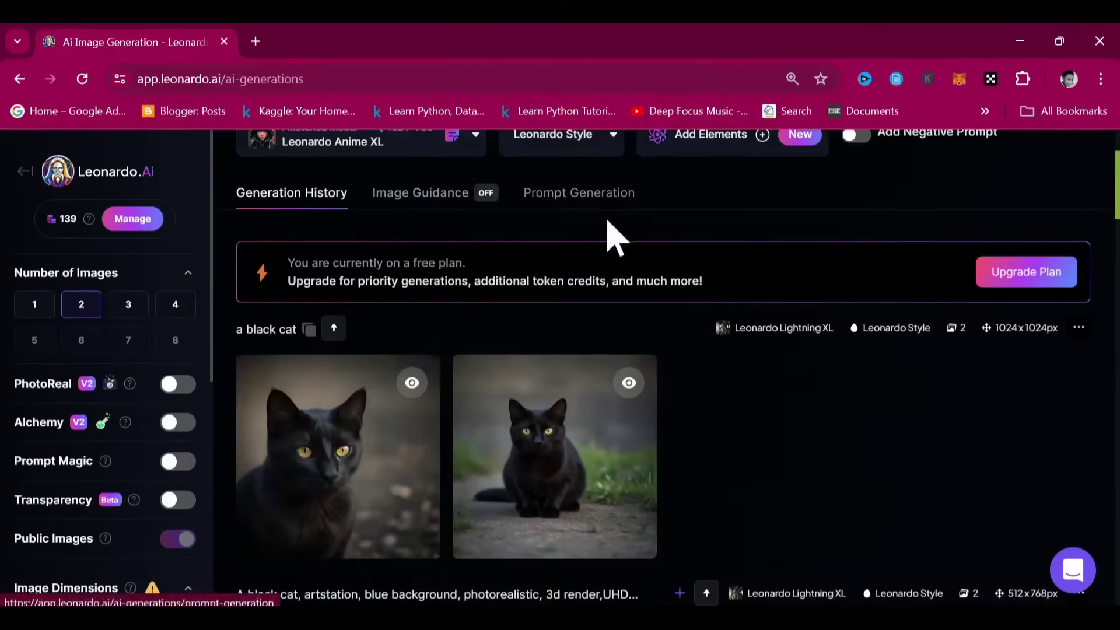
left_click(1000, 248)
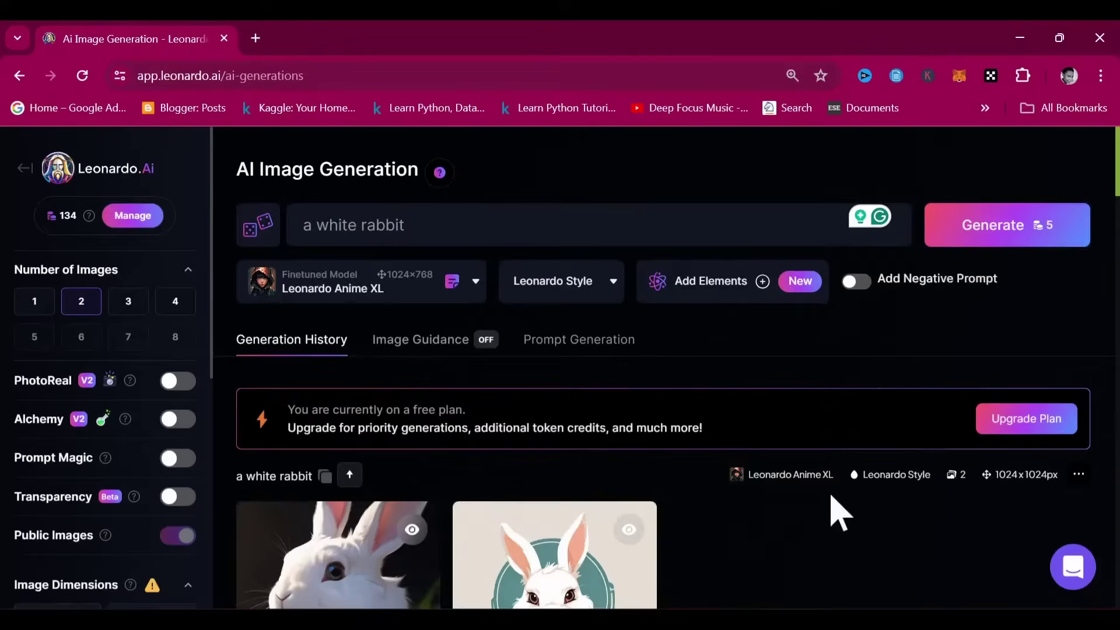
Replace the prompt with the detailed green-background version, change 'cat' to 'rabbit', and generate
scroll(832, 508, "down", 5)
scroll(832, 507, "up", 3)
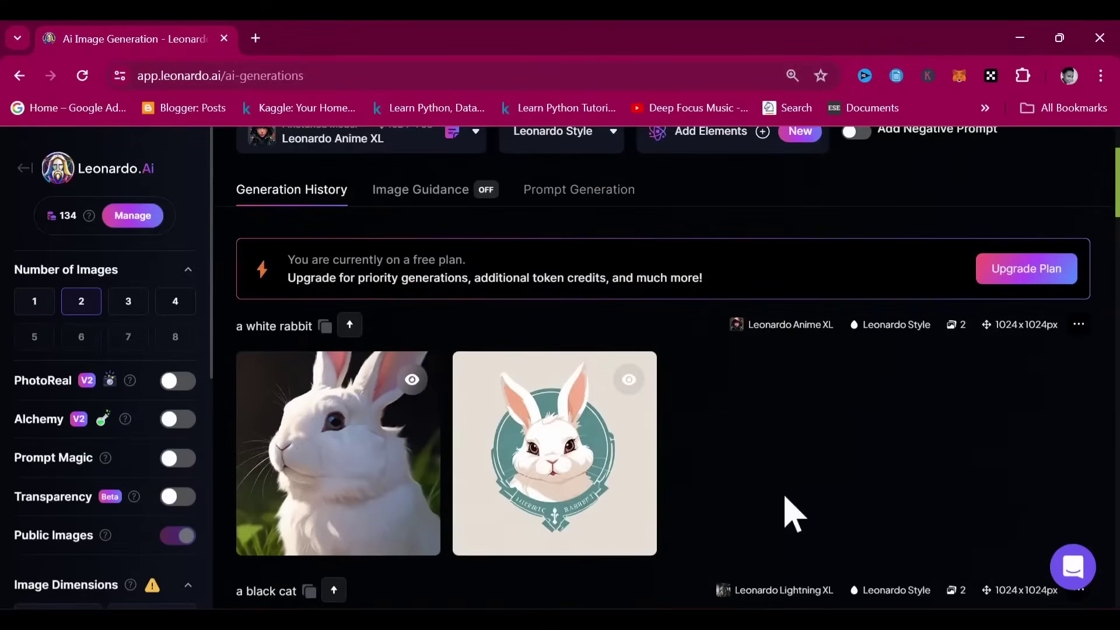
scroll(786, 498, "up", 3)
left_click(438, 230)
key("ctrl+a")
key("ctrl+v")
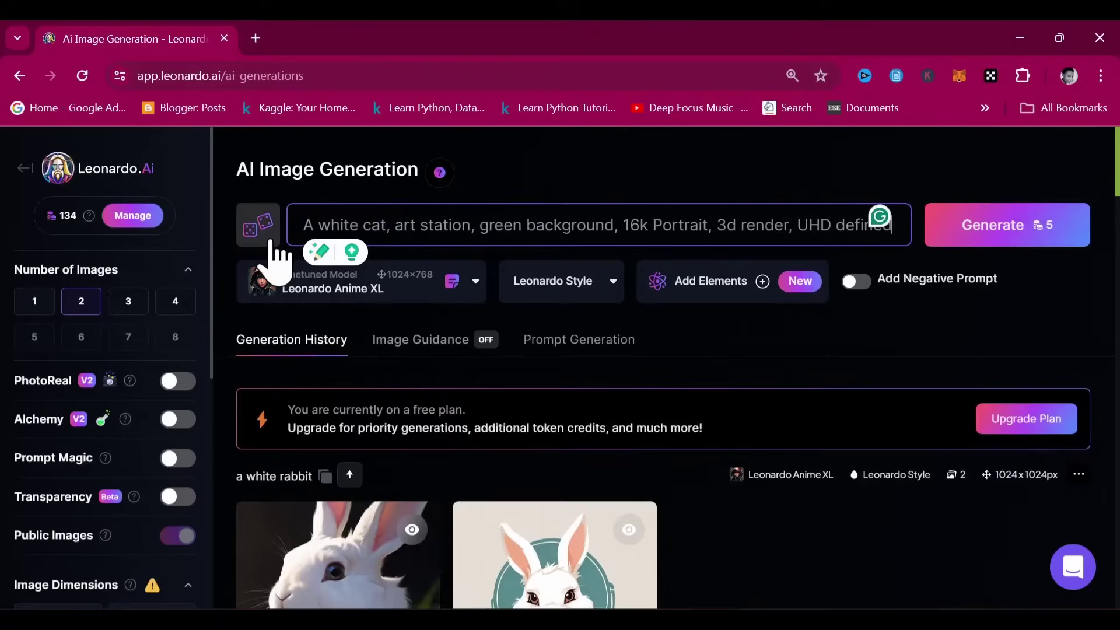
double_click(376, 226)
type("rabbit")
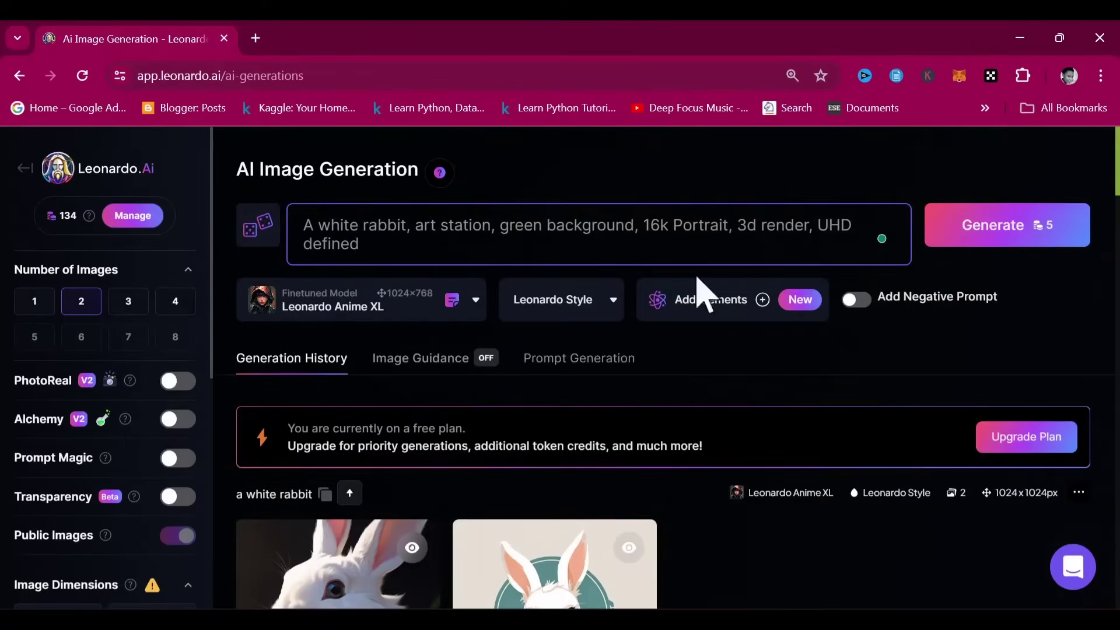
scroll(820, 562, "down", 2)
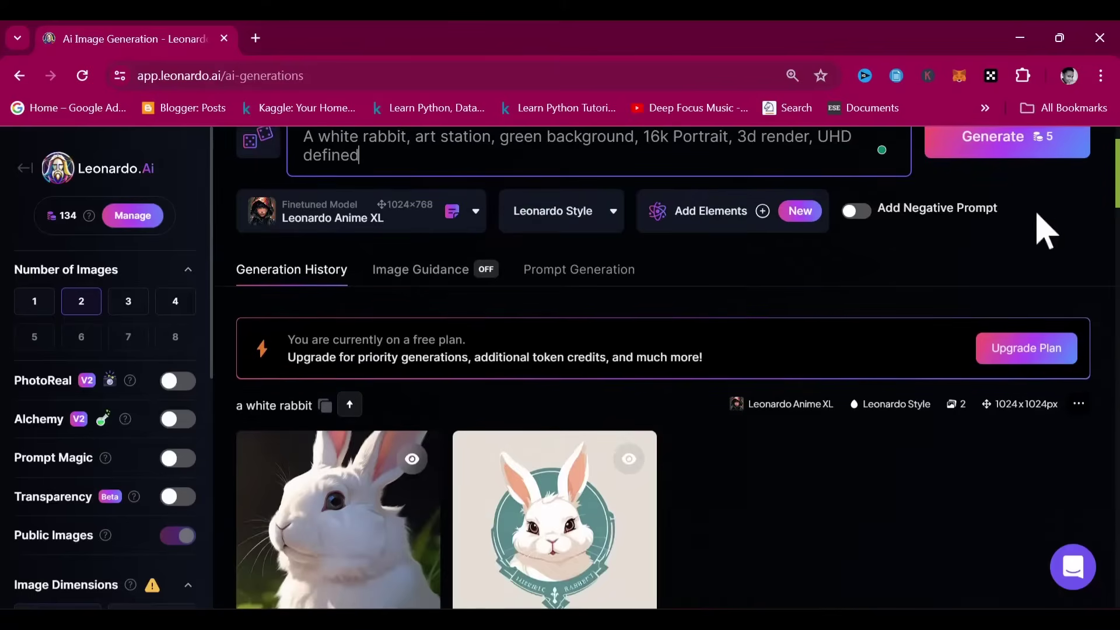
left_click(998, 146)
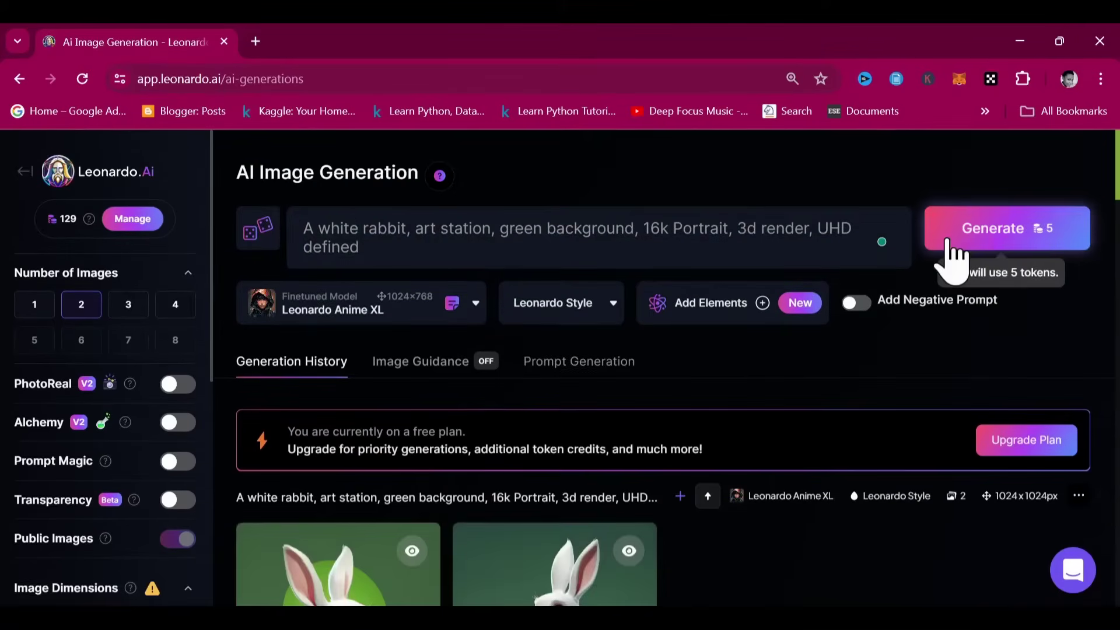
View the green-suit and teal-emblem rabbit images full size in the lightbox
scroll(646, 550, "down", 5)
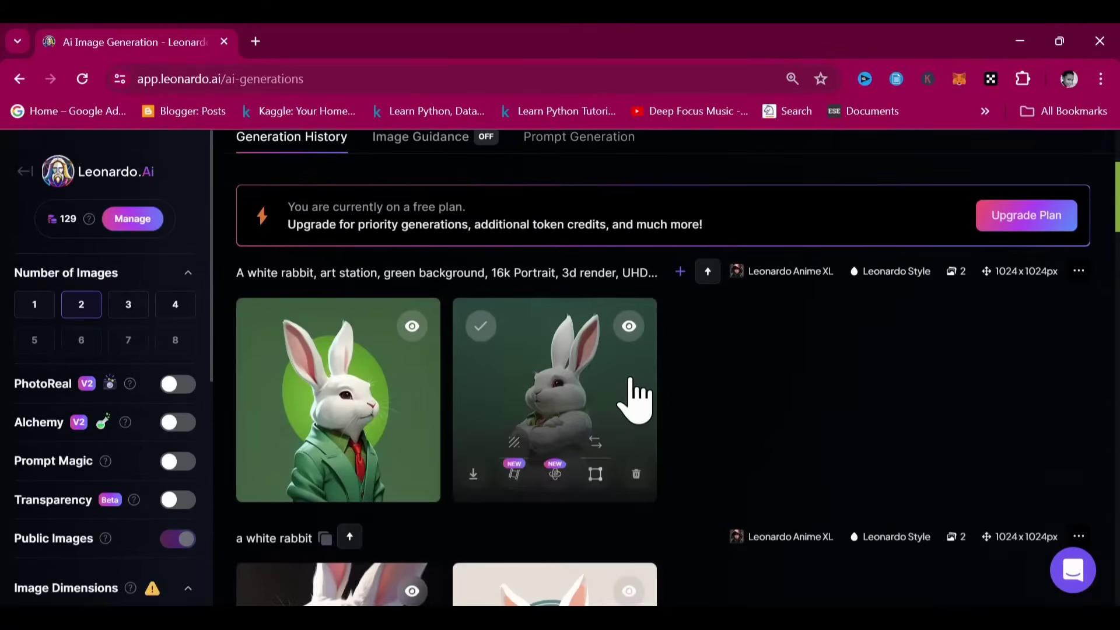
left_click(605, 382)
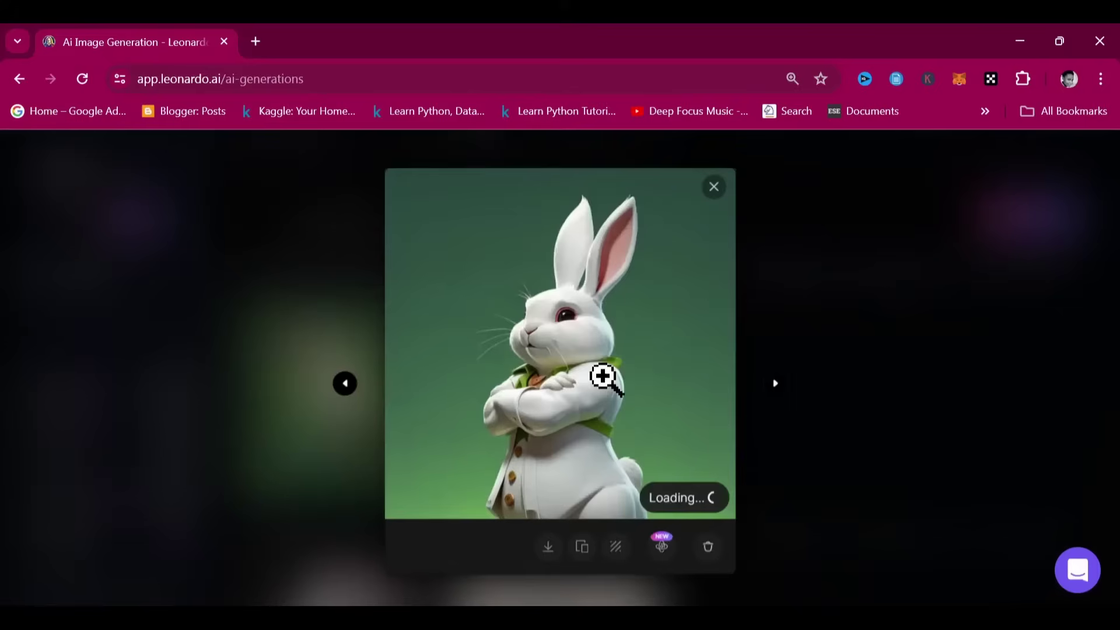
left_click(340, 384)
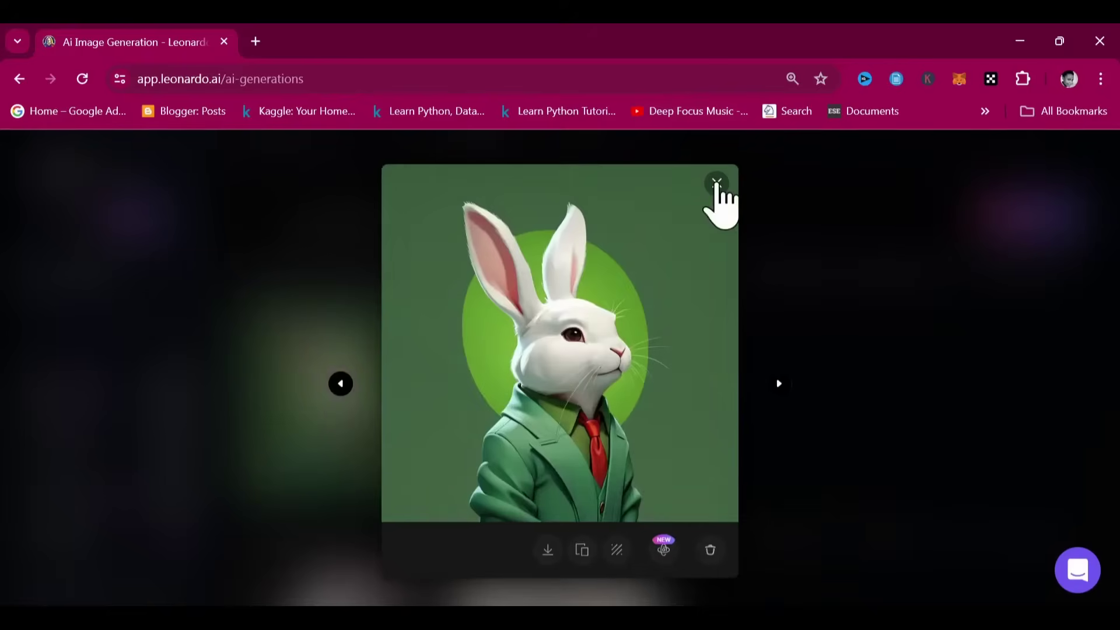
left_click(717, 183)
scroll(555, 550, "down", 2)
left_click(553, 543)
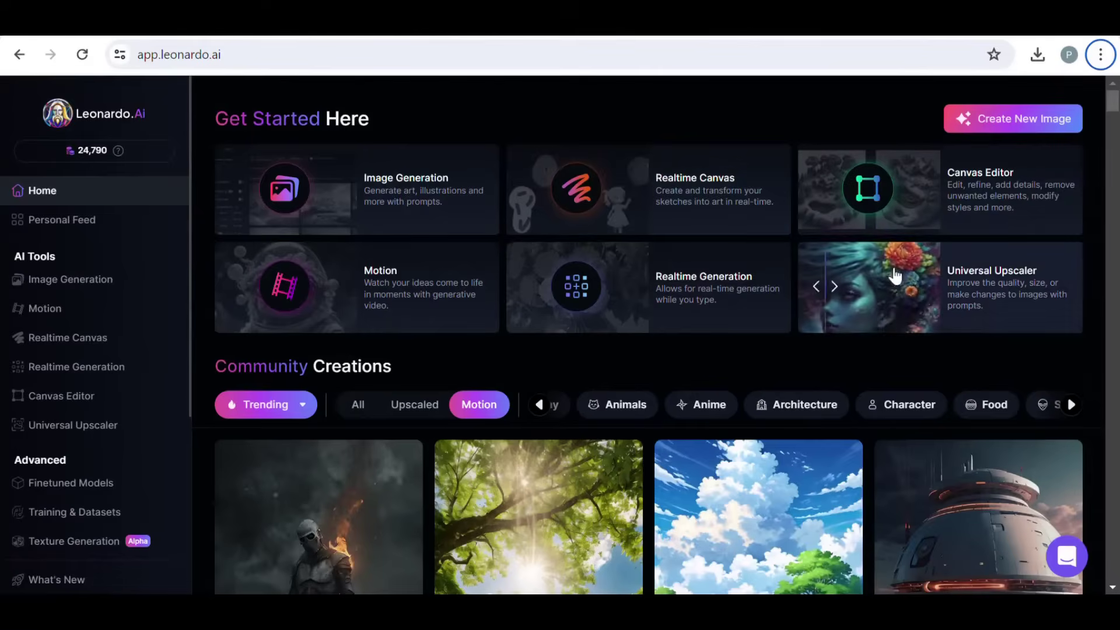
scroll(421, 404, "down", 3)
scroll(421, 405, "down", 3)
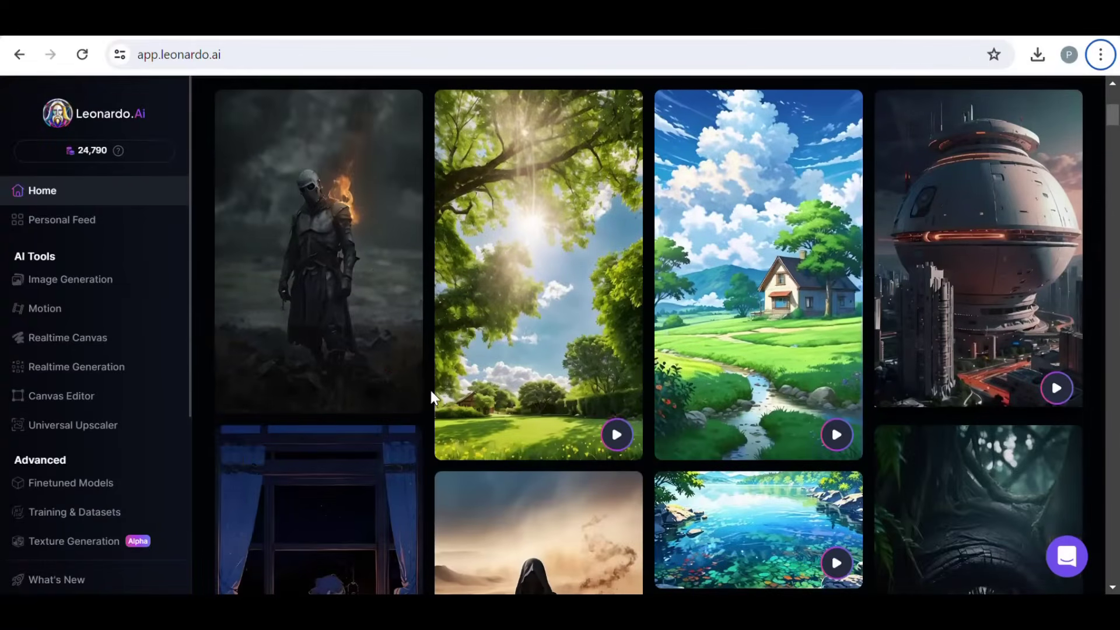
scroll(430, 401, "down", 4)
scroll(431, 391, "down", 7)
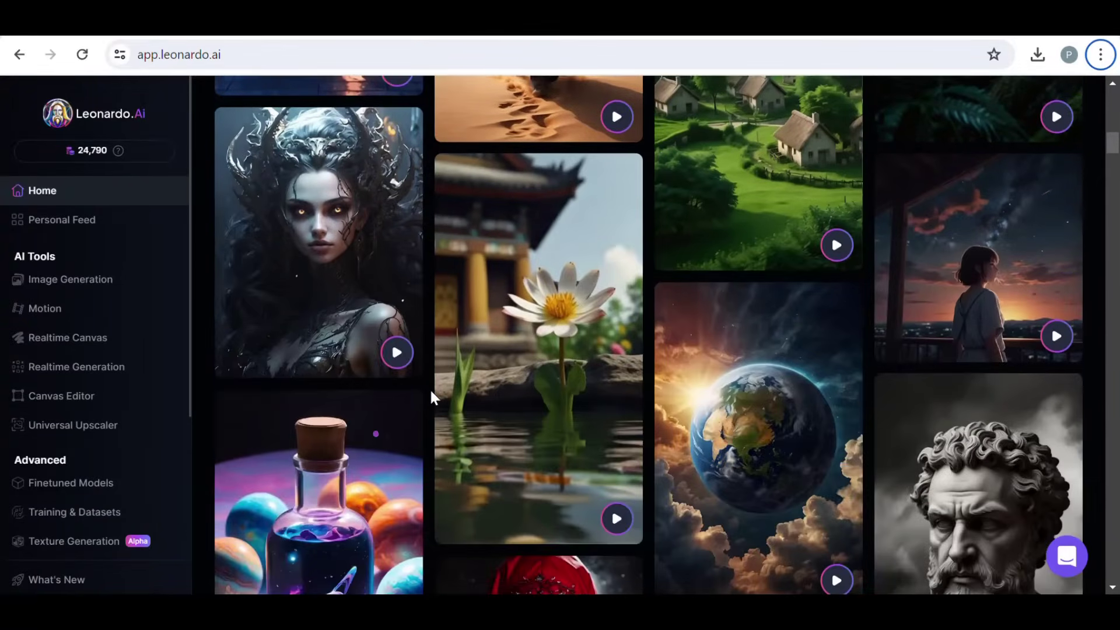
scroll(430, 392, "down", 7)
scroll(431, 398, "down", 3)
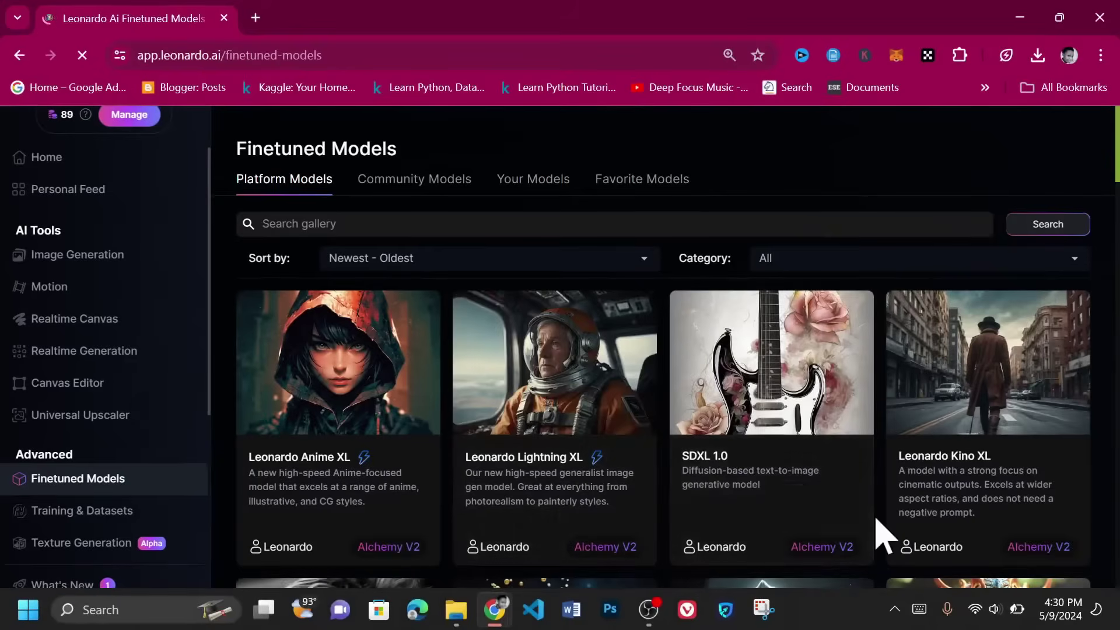
Scroll the Platform Models cards down to older models like SDXL 0.9 and DreamShaper v7
scroll(884, 534, "down", 5)
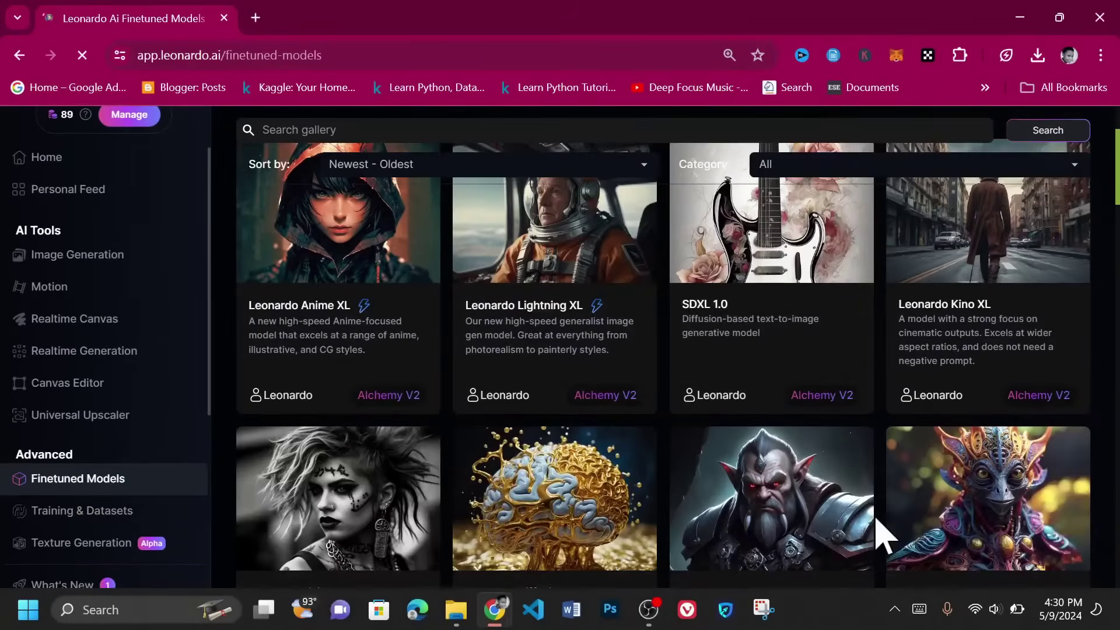
scroll(884, 534, "down", 6)
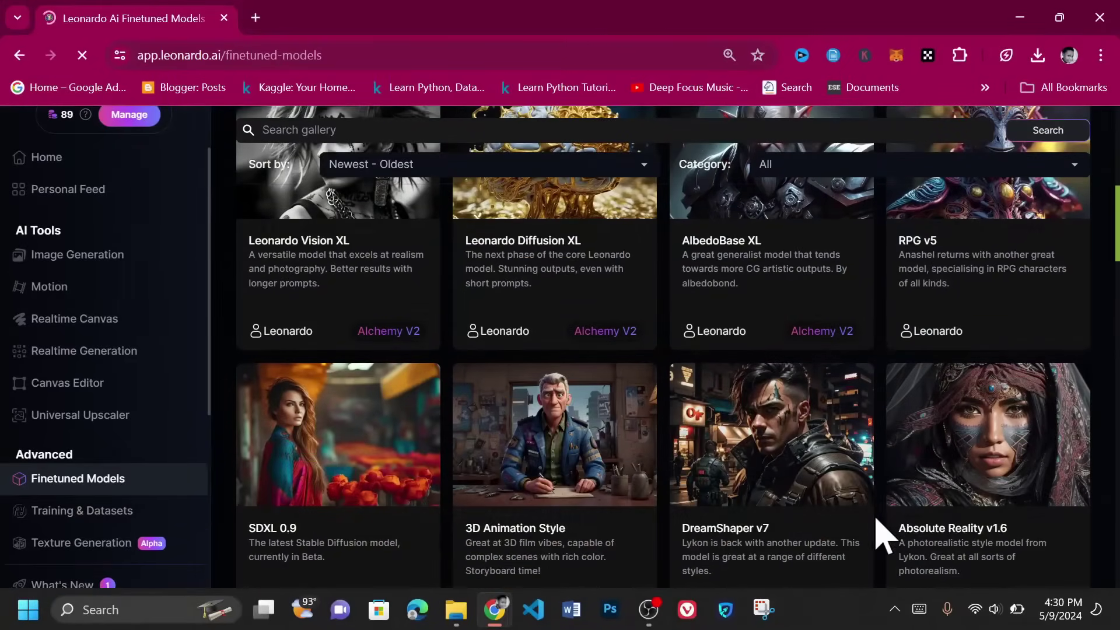
scroll(883, 534, "down", 10)
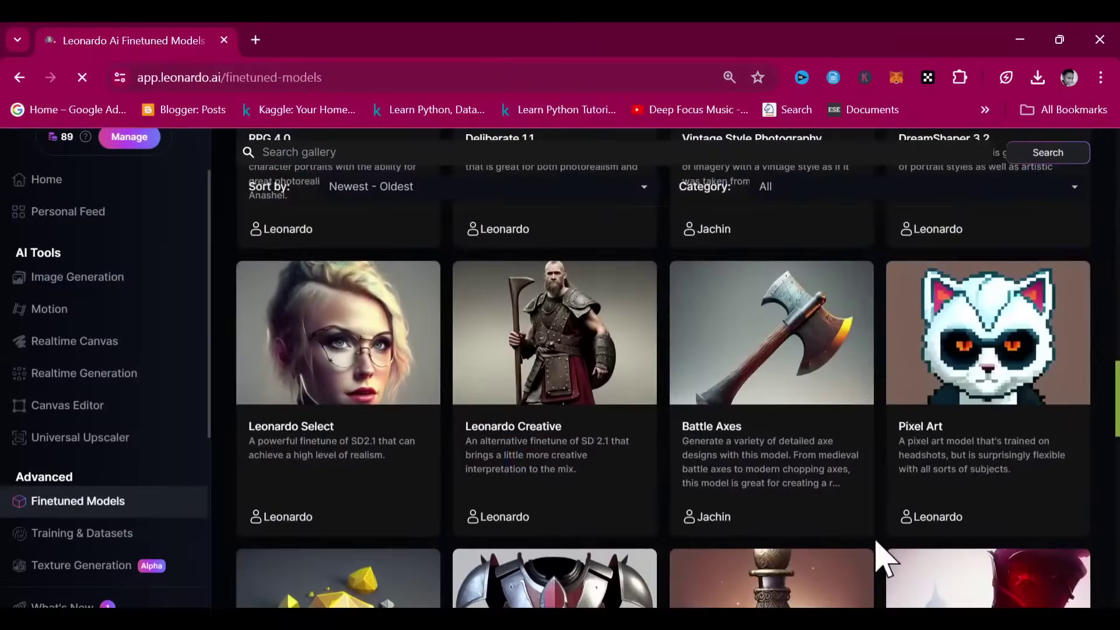
scroll(878, 557, "down", 5)
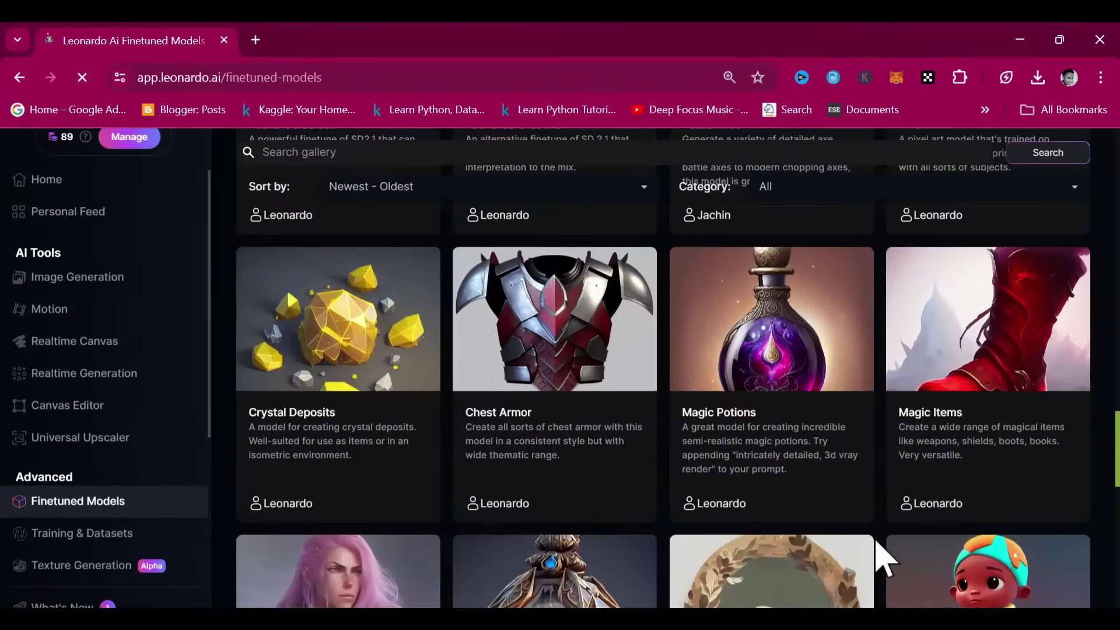
scroll(881, 560, "down", 10)
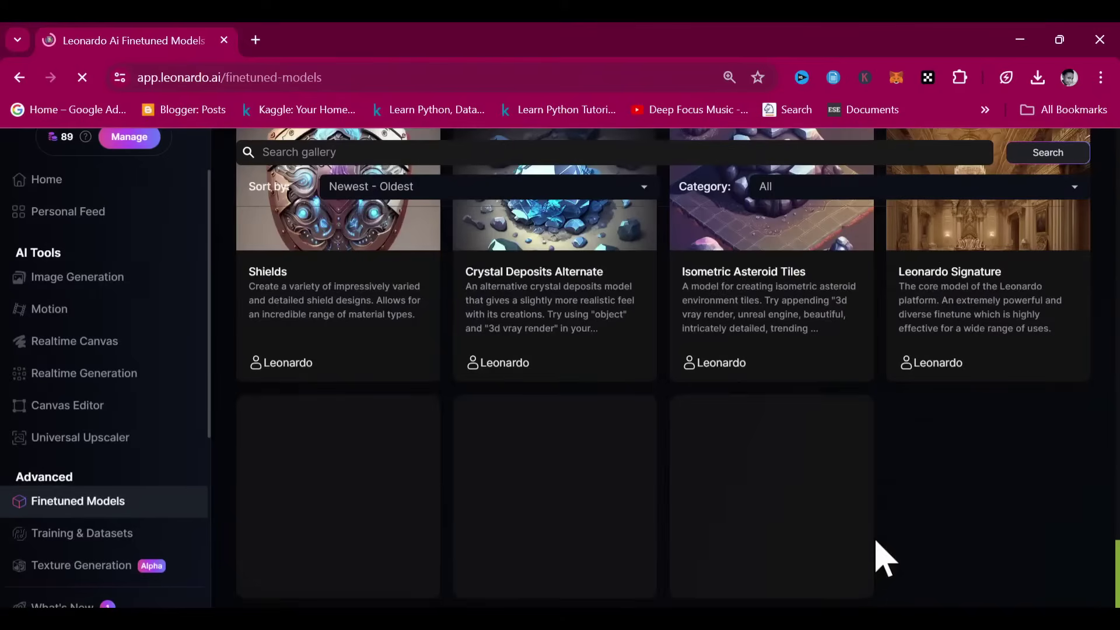
scroll(878, 558, "up", 10)
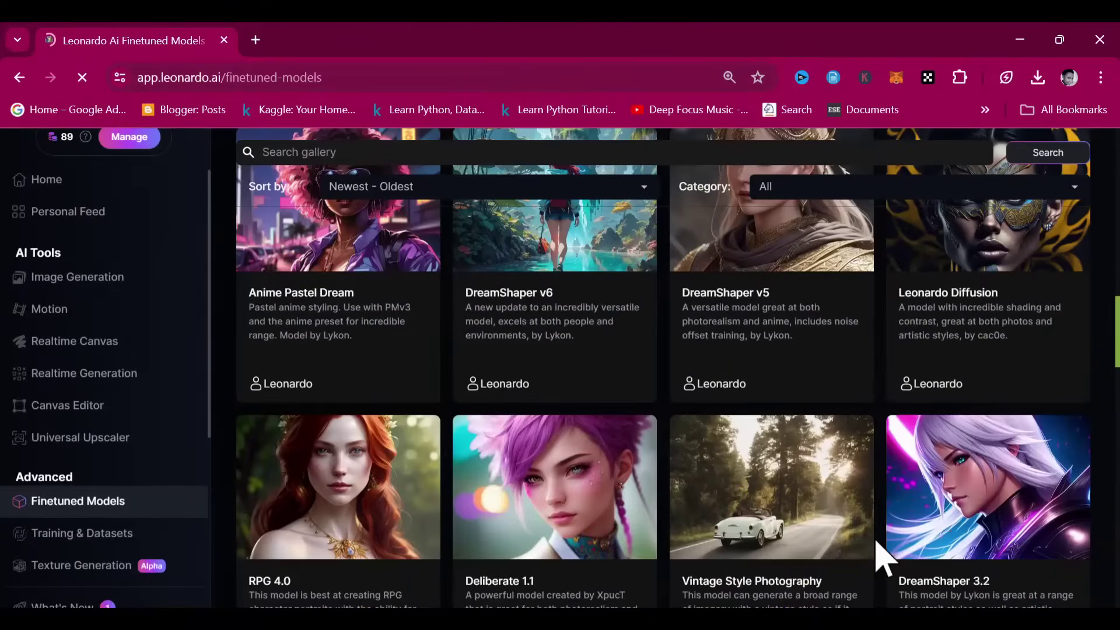
scroll(881, 557, "up", 8)
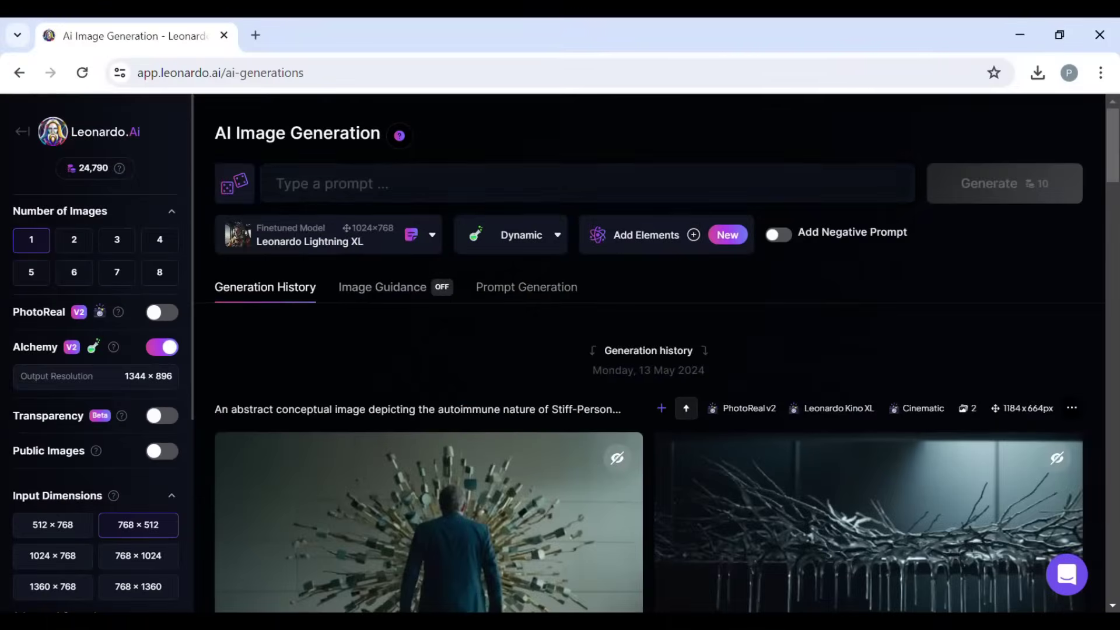
Start typing 'Ty' in the empty image prompt, then scroll the model gallery again
left_click(543, 198)
type("Type your prompt here")
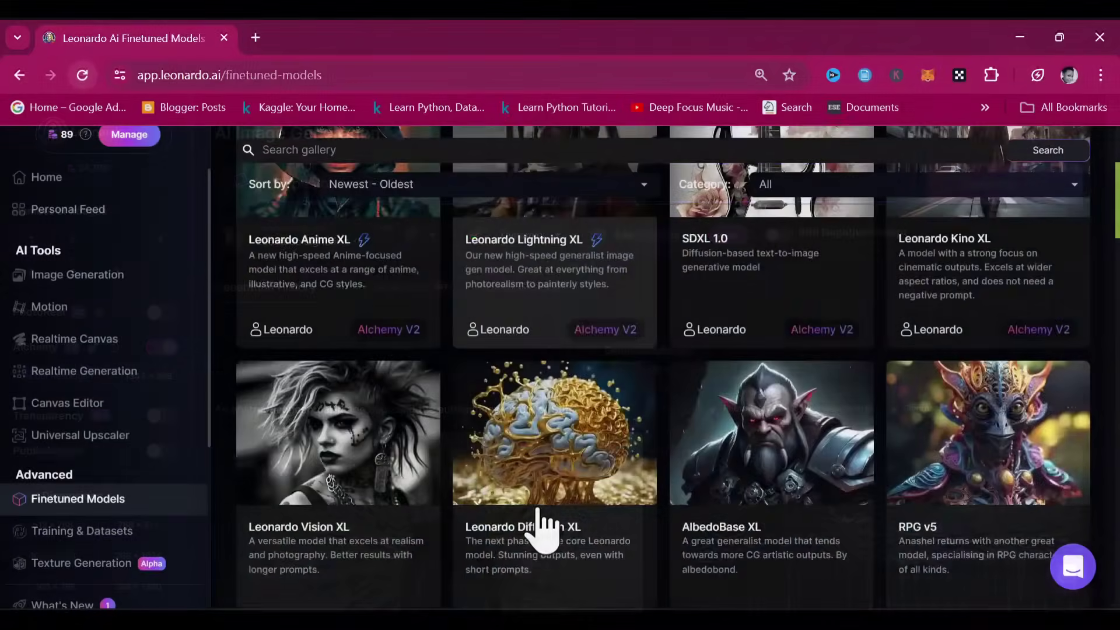
scroll(540, 526, "down", 7)
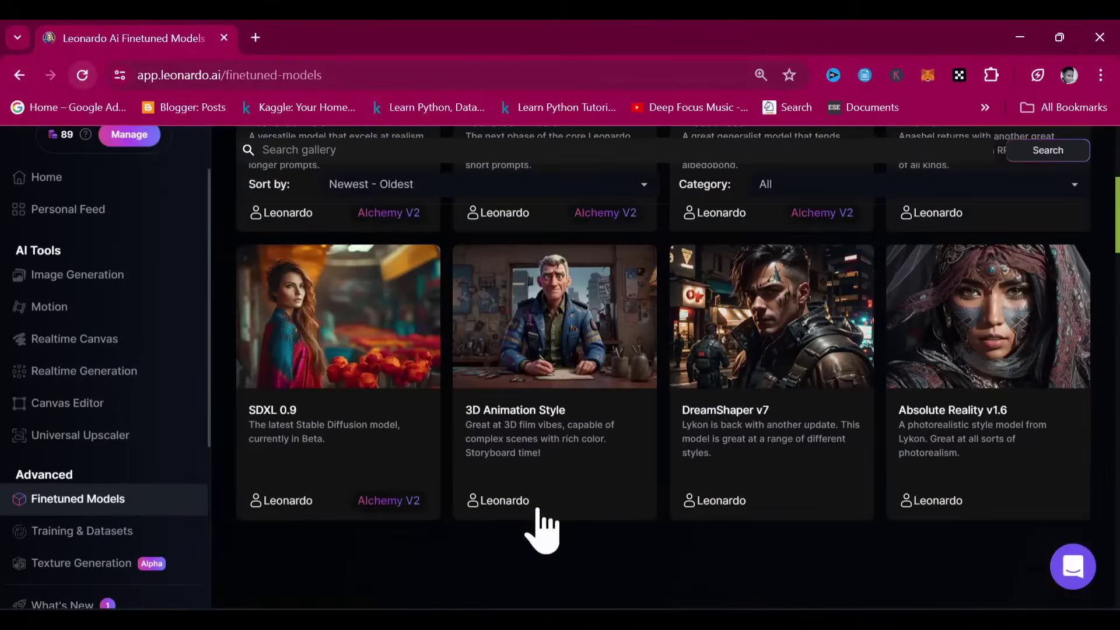
scroll(539, 527, "down", 1)
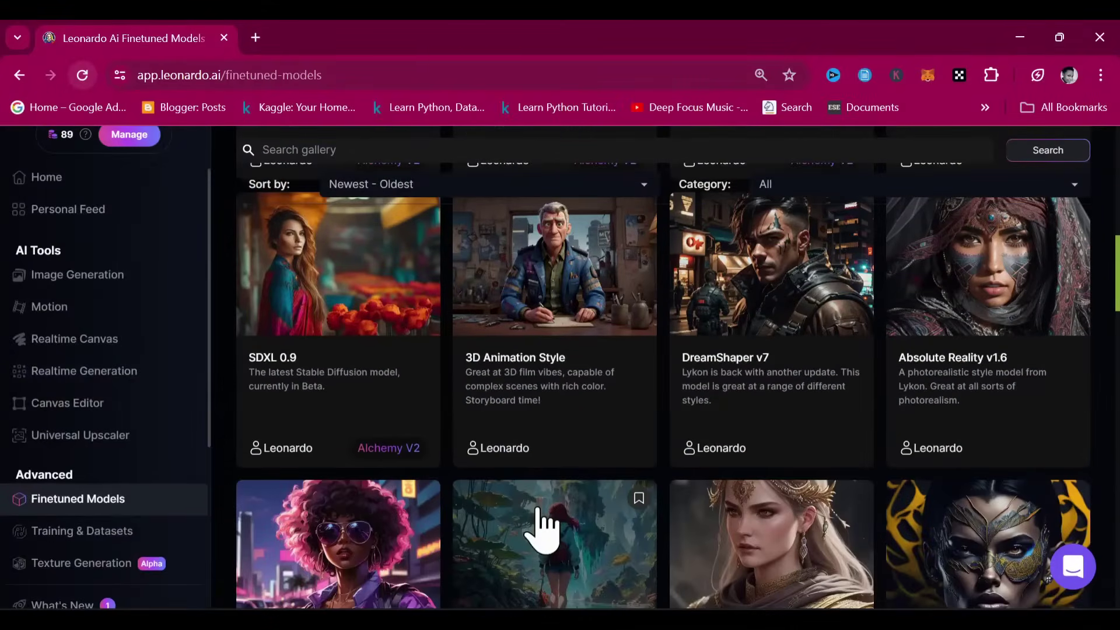
scroll(571, 368, "up", 1)
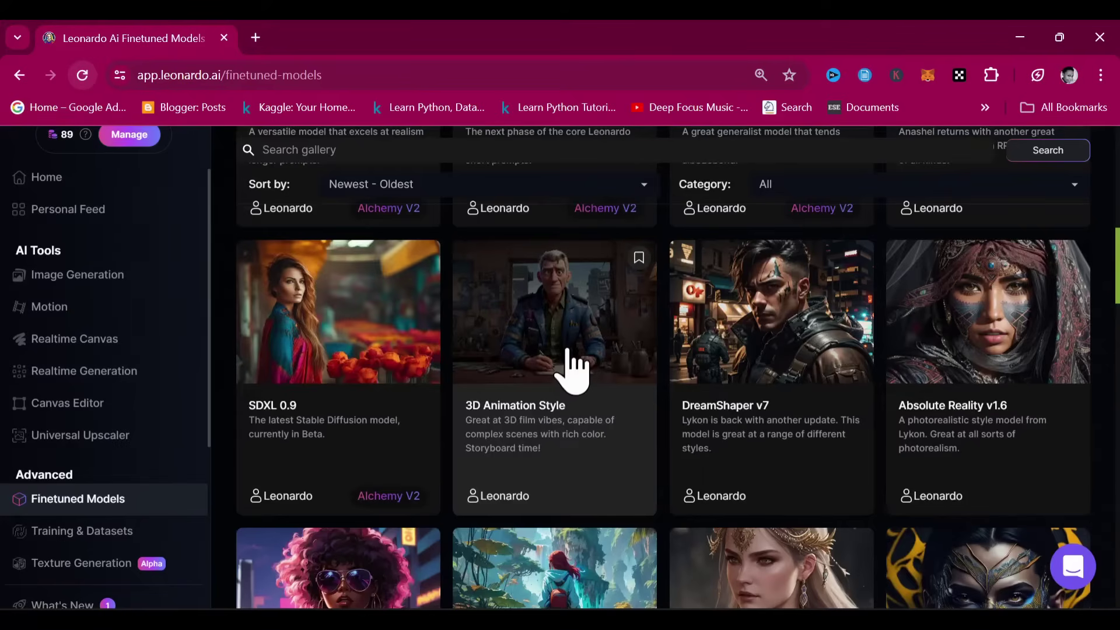
Browse the 3D Animation Style model's details and sample images, then advance to DreamShaper v7
left_click(572, 368)
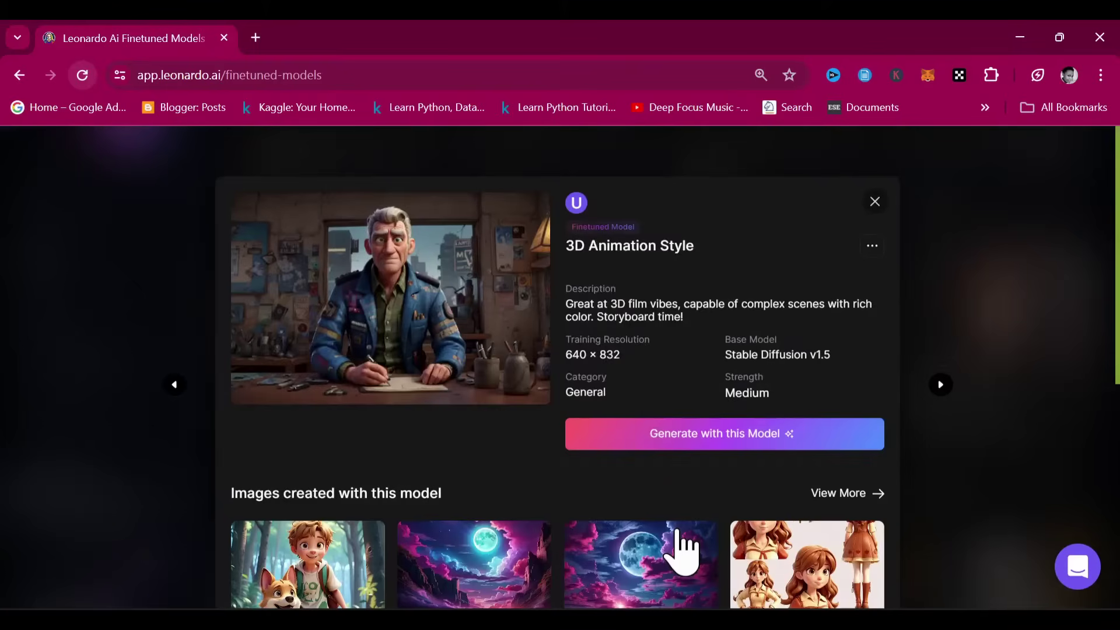
scroll(682, 551, "down", 7)
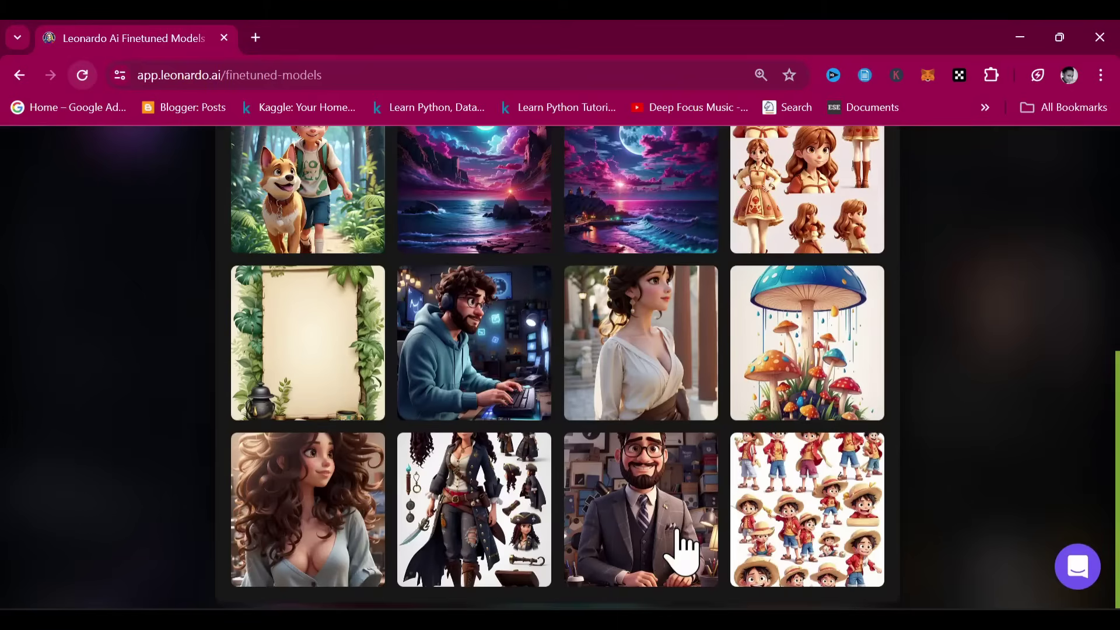
scroll(683, 552, "up", 7)
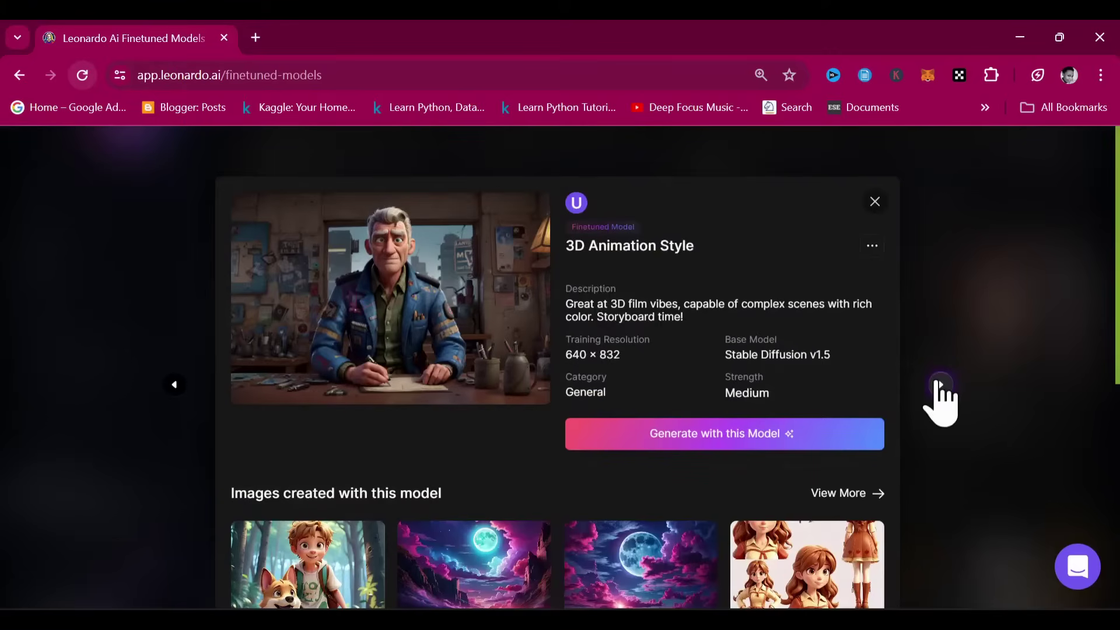
left_click(940, 385)
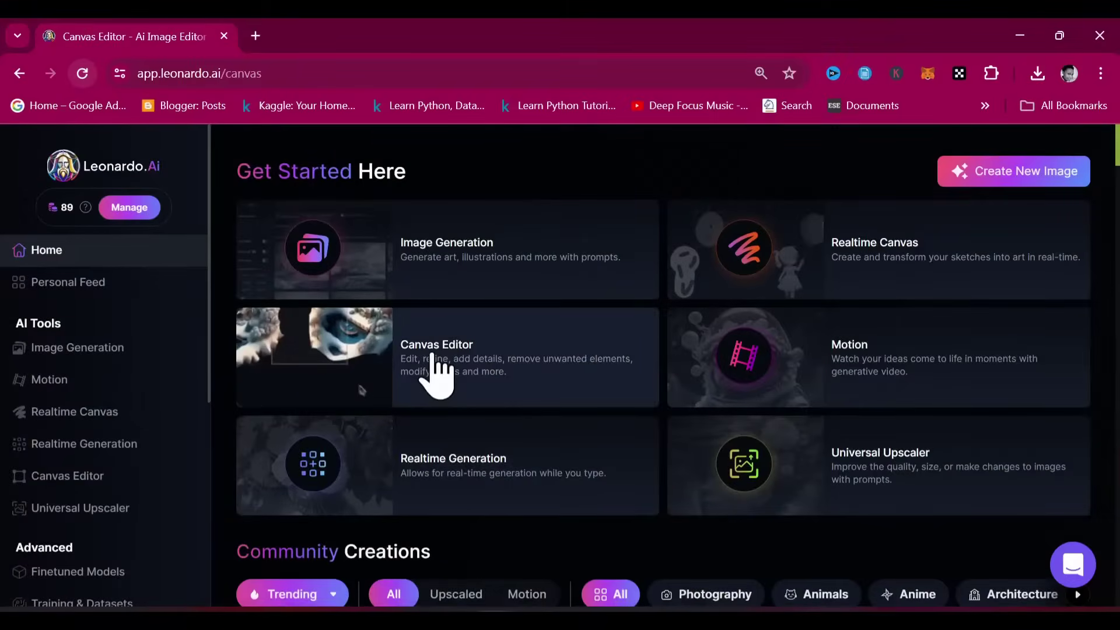
In the Canvas Editor, review the right settings panel and bring up the Upload Image options
left_click(433, 357)
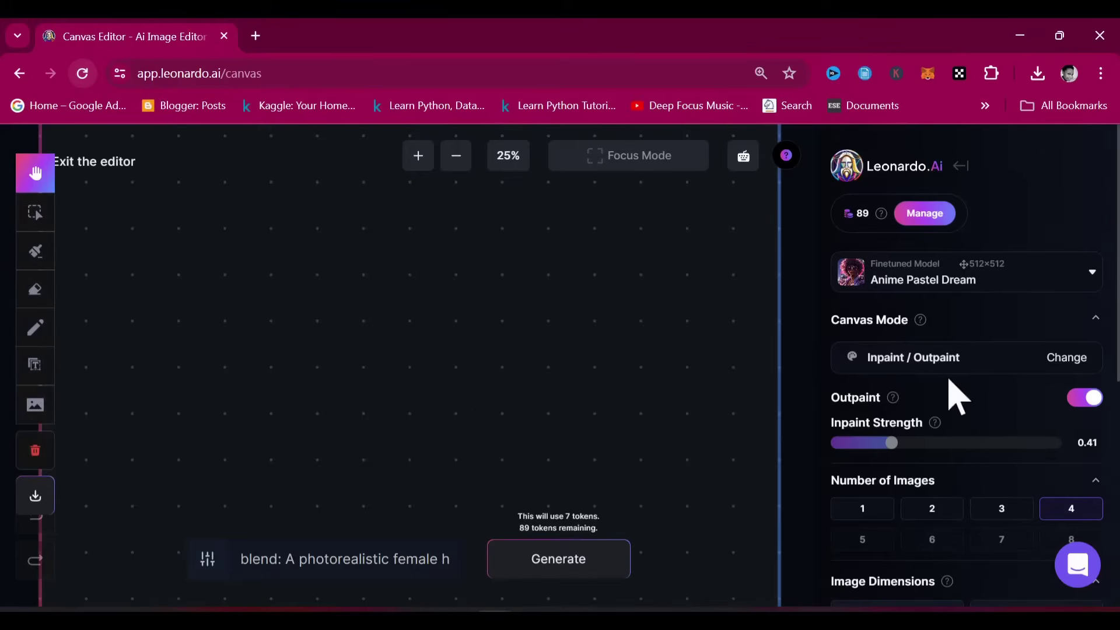
scroll(1078, 403, "down", 7)
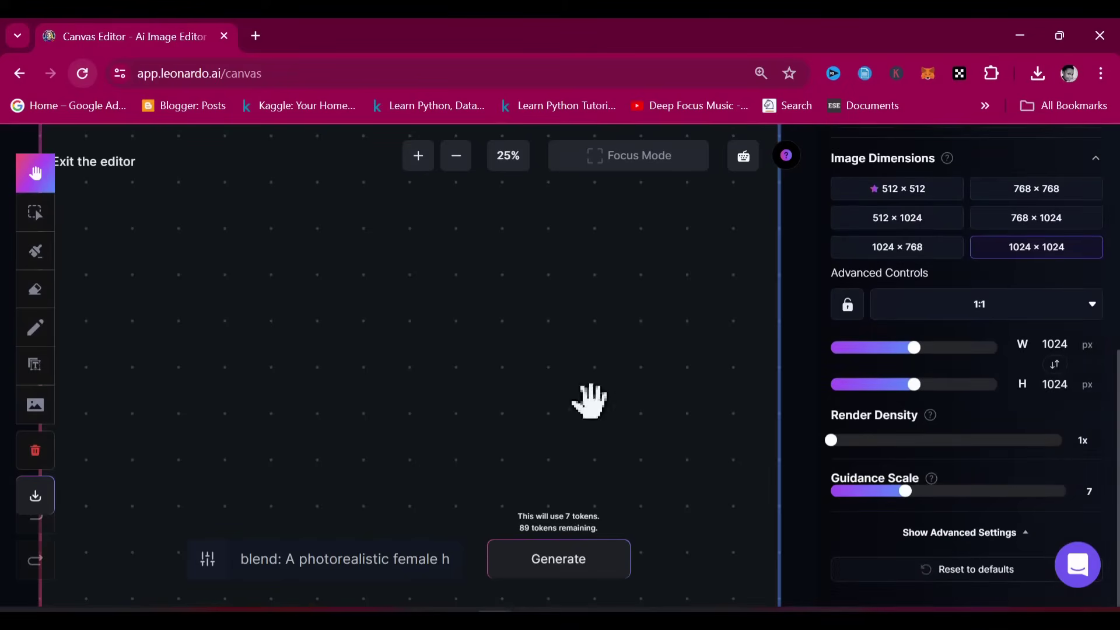
scroll(890, 385, "up", 8)
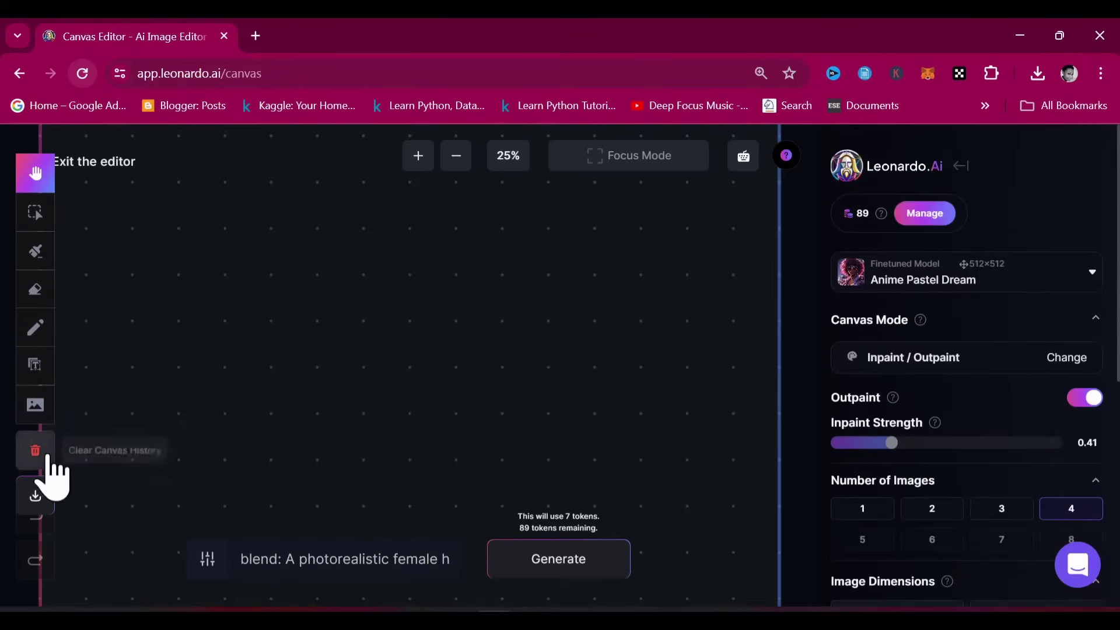
left_click(35, 404)
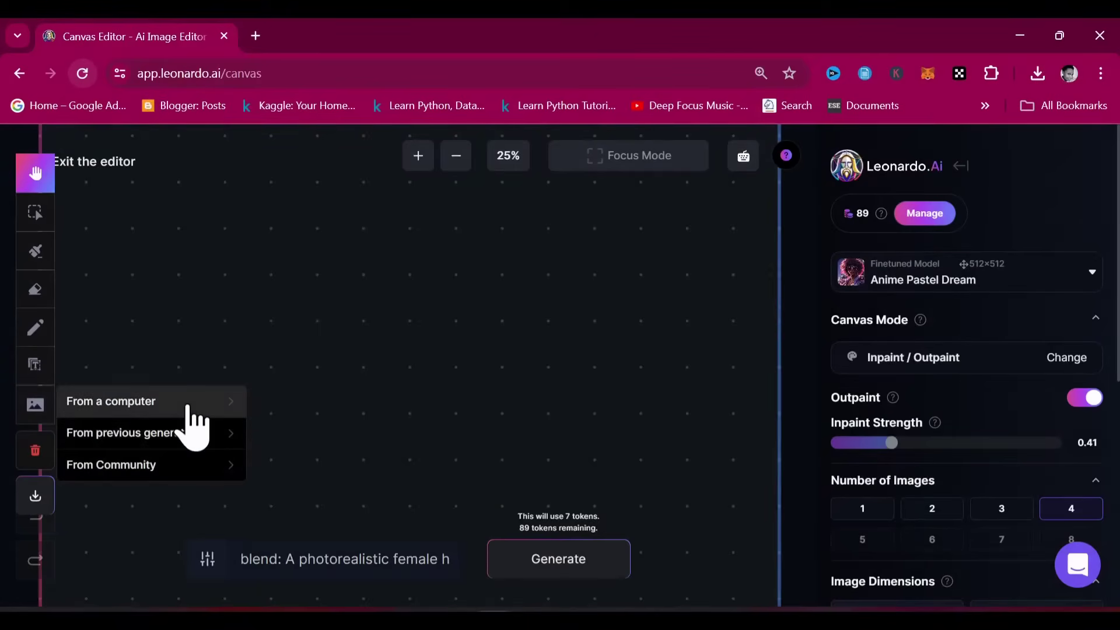
Load the white rabbit image from the Downloads folder onto the canvas
left_click(188, 408)
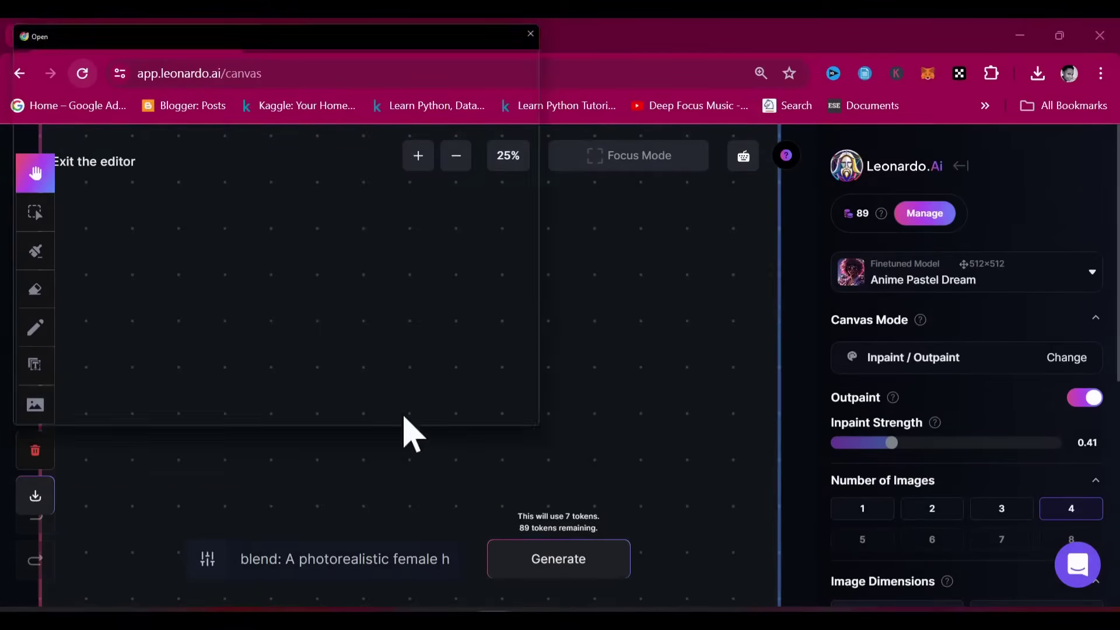
left_click(83, 223)
double_click(322, 211)
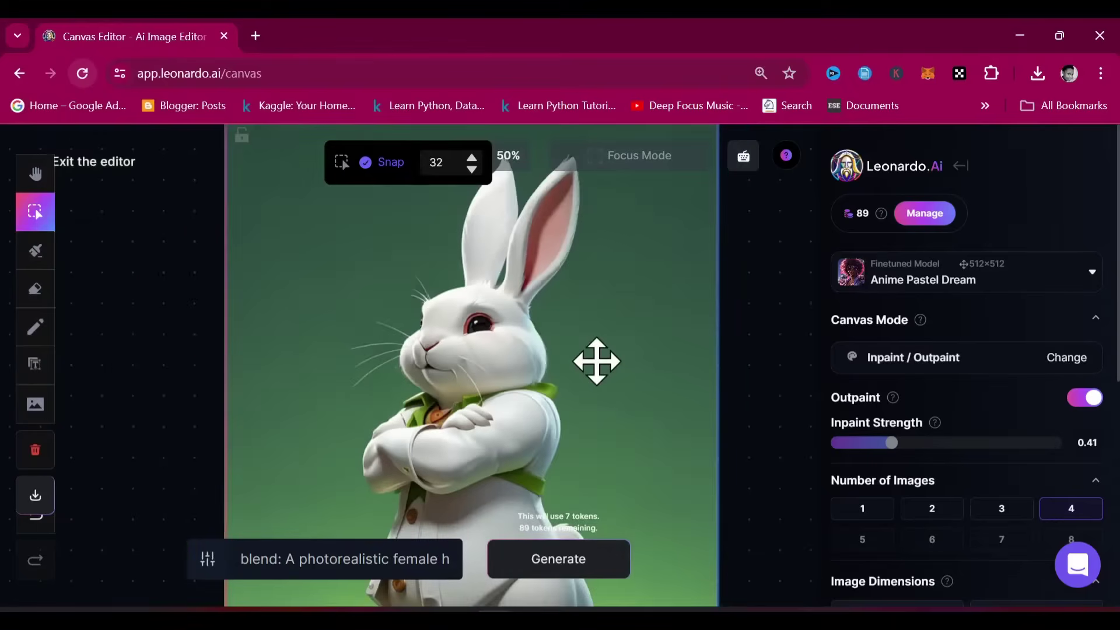
Move the generation frame off to the left and shift the rabbit image up-right
scroll(597, 361, "down", 3)
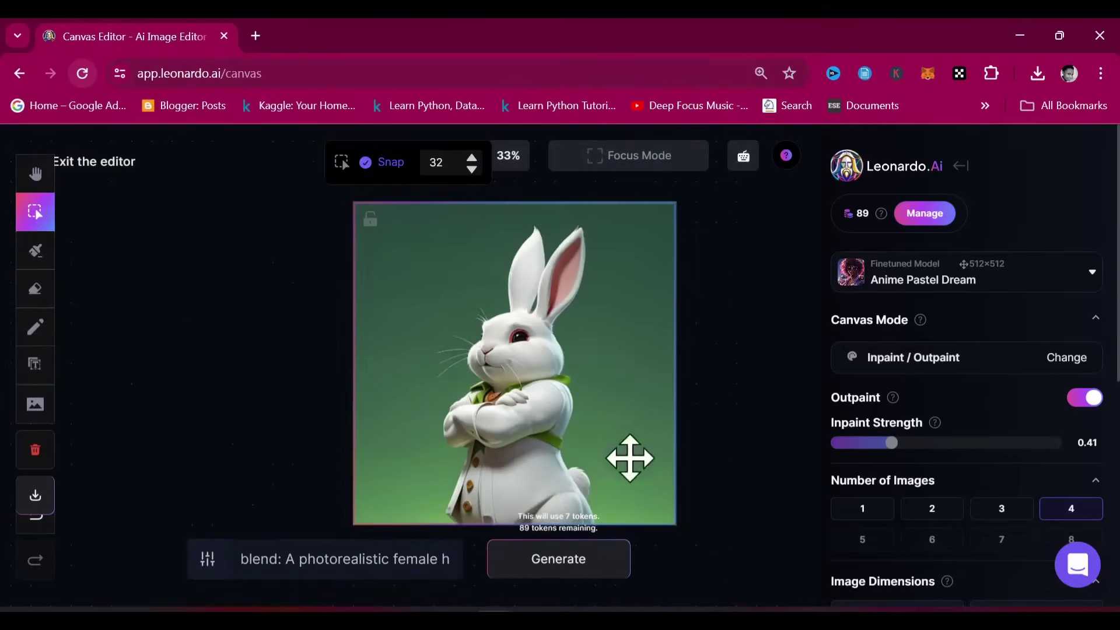
scroll(652, 388, "down", 1)
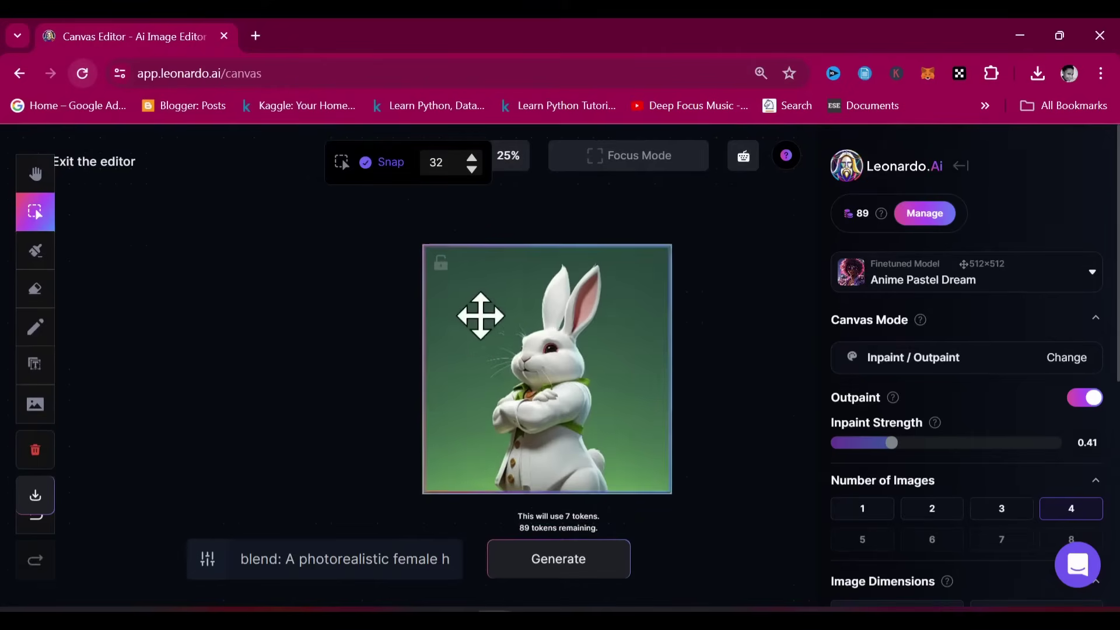
left_click_drag(461, 330, 263, 282)
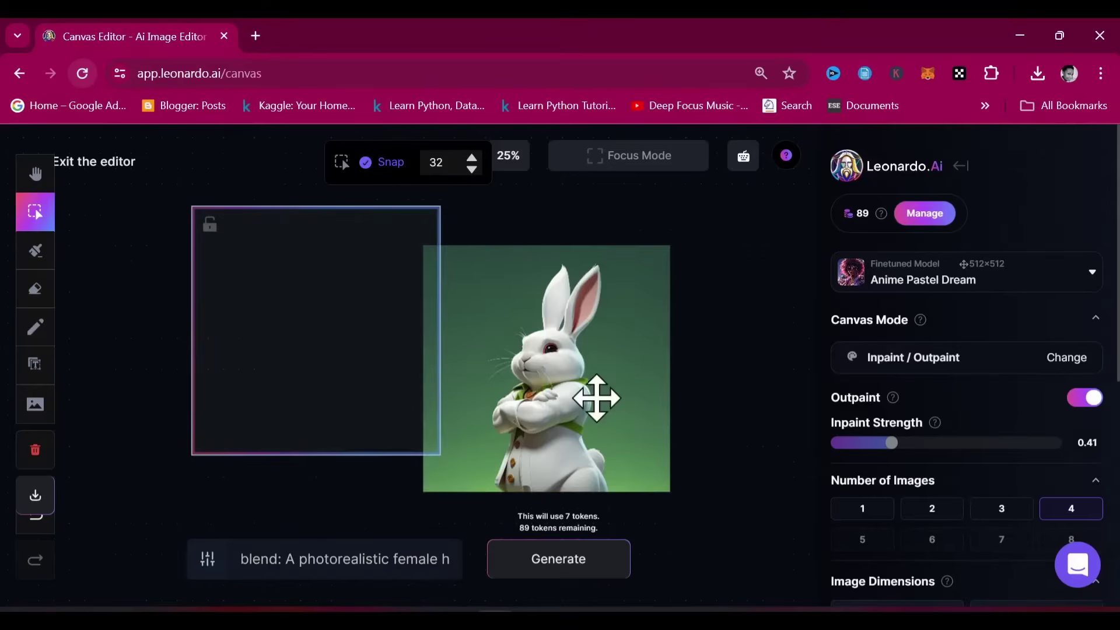
left_click_drag(602, 353, 625, 321)
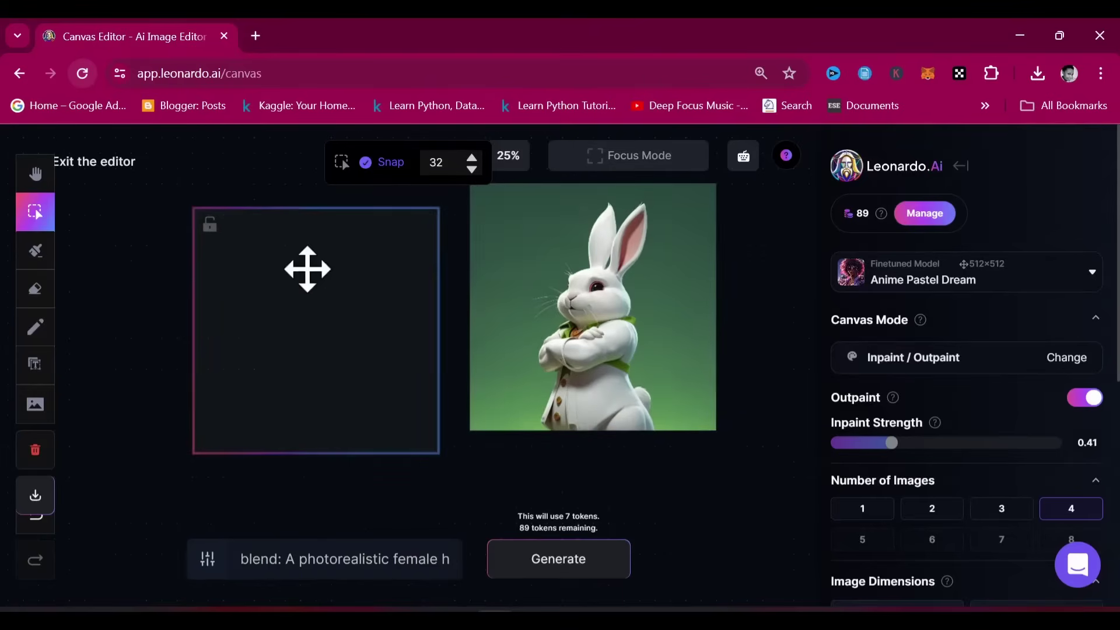
Place the frame over the rabbit's lower half and replace the prompt with 'complete the rabbit body…'
left_click_drag(289, 357, 570, 425)
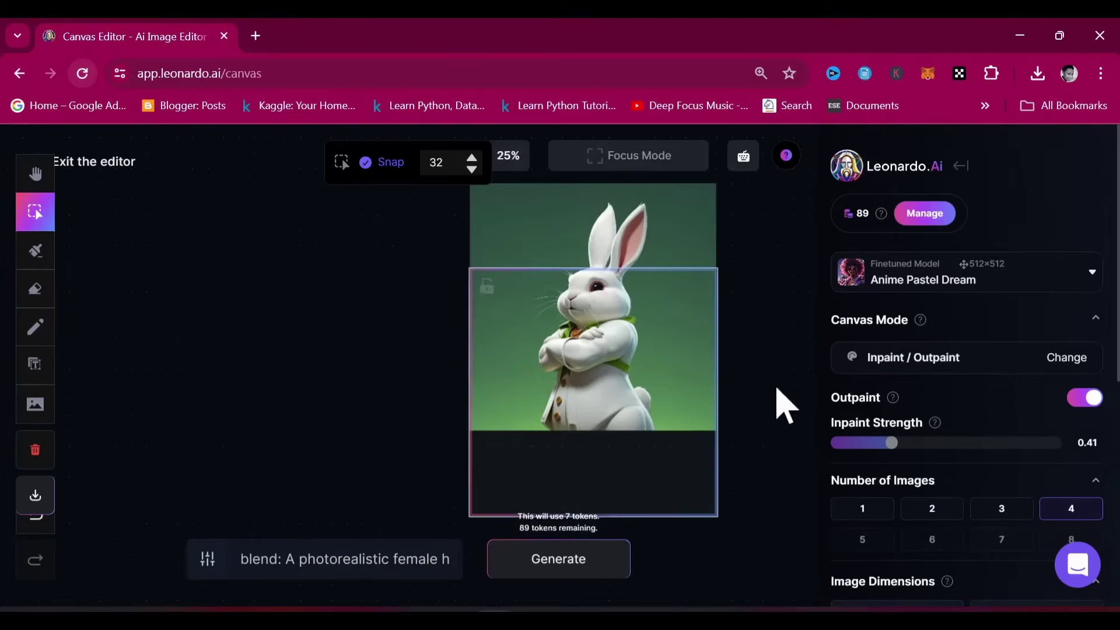
mouse_move(622, 598)
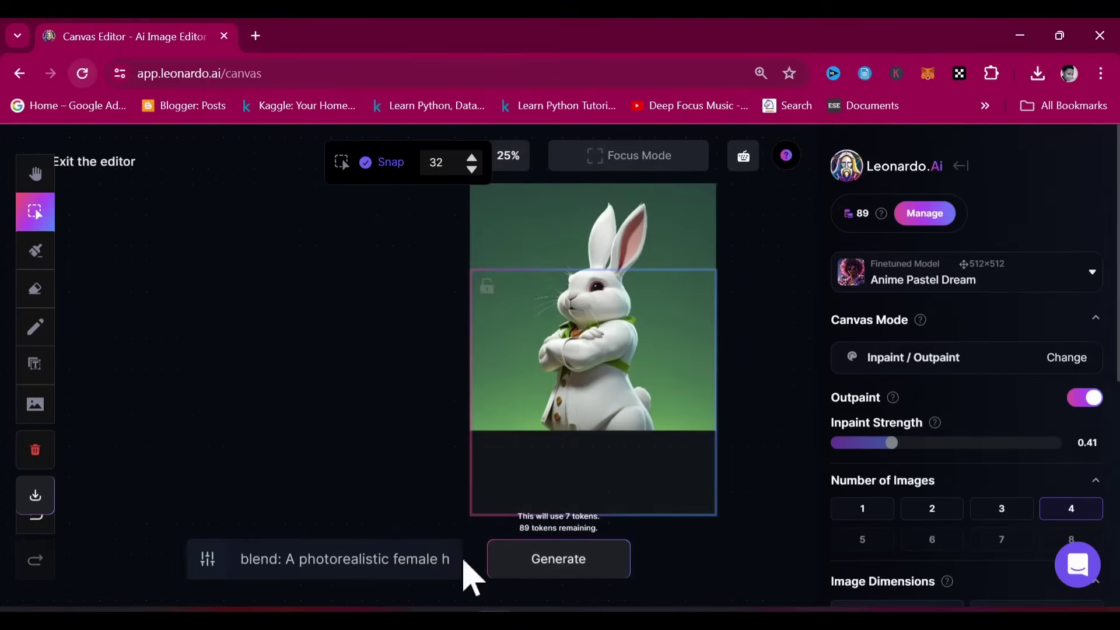
left_click_drag(466, 559, 200, 557)
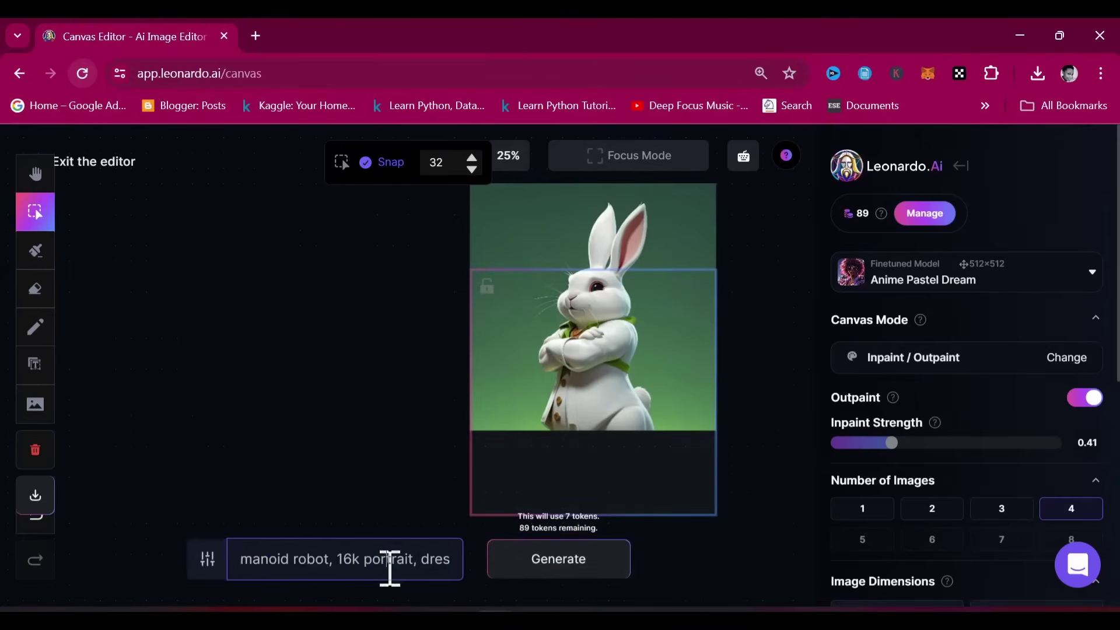
key("BackSpace")
type("complet")
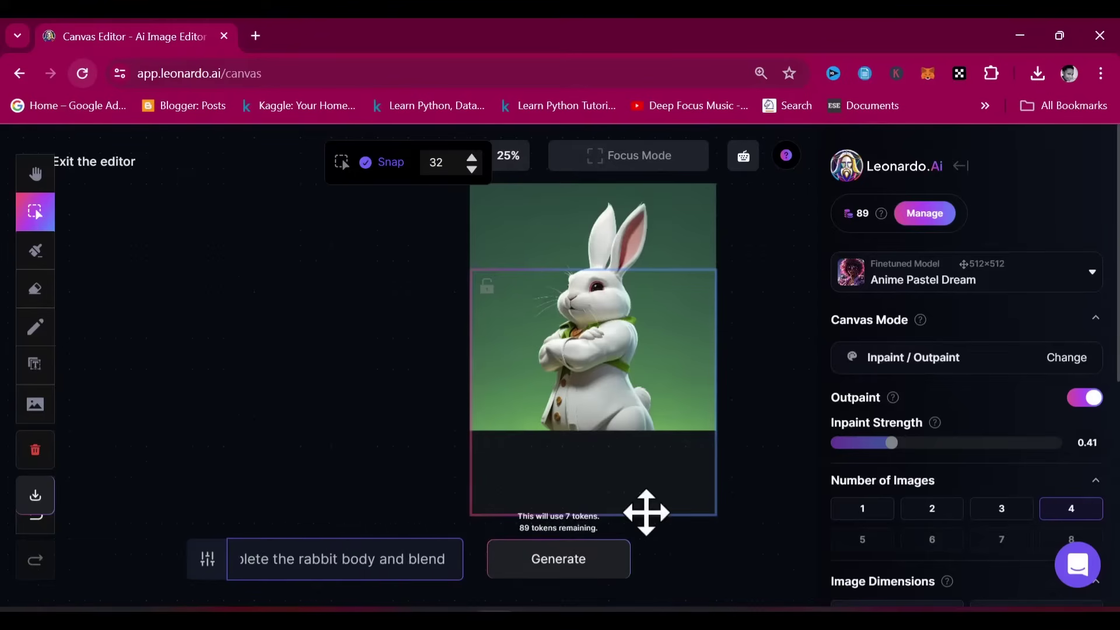
Try 2 and 3 images per generation, settling on 4
scroll(972, 449, "down", 4)
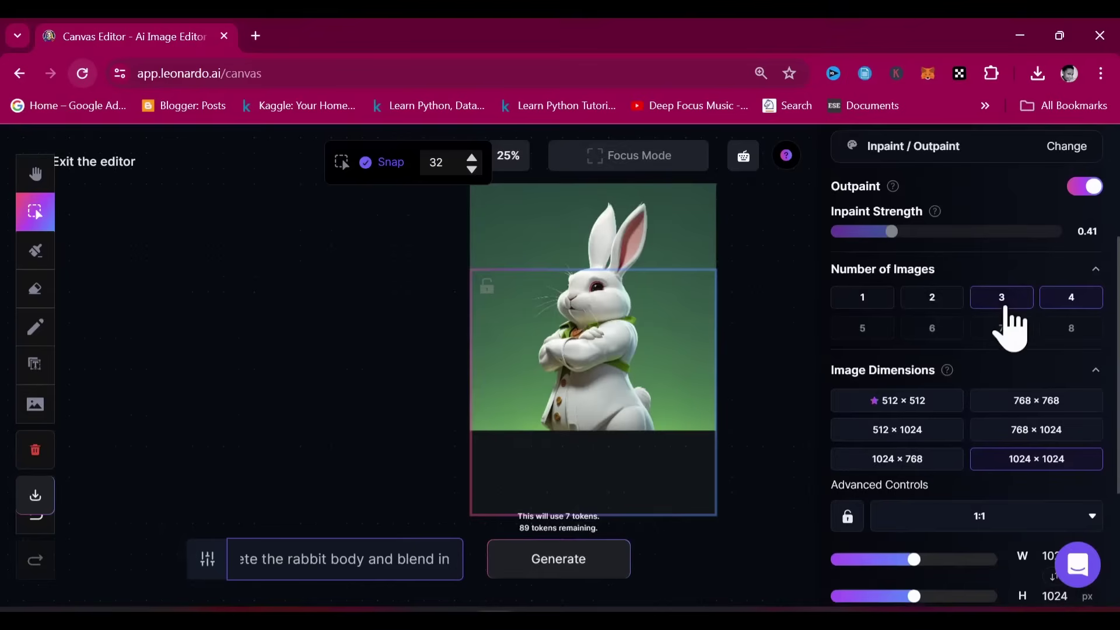
left_click(929, 299)
scroll(930, 304, "up", 4)
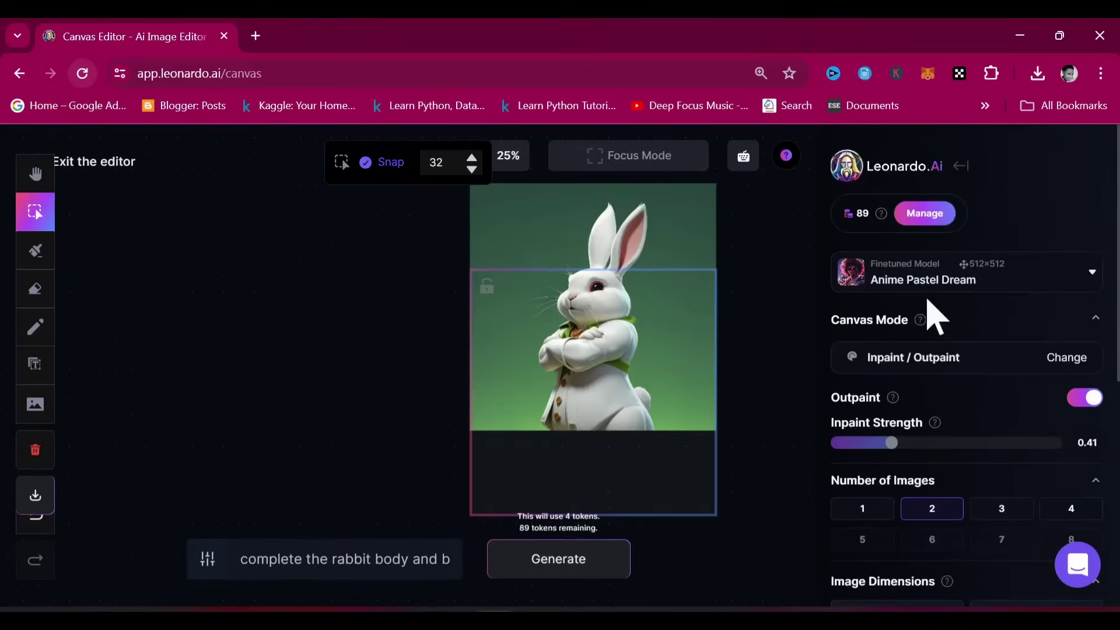
scroll(930, 303, "down", 7)
scroll(713, 492, "down", 1)
scroll(999, 373, "up", 2)
scroll(999, 376, "up", 1)
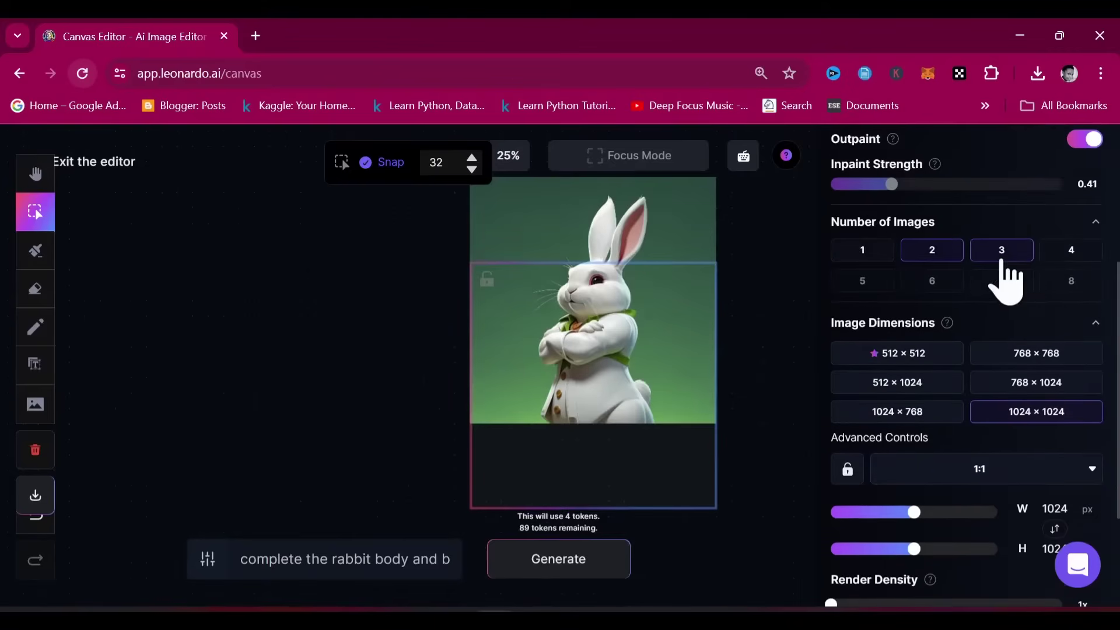
left_click(999, 252)
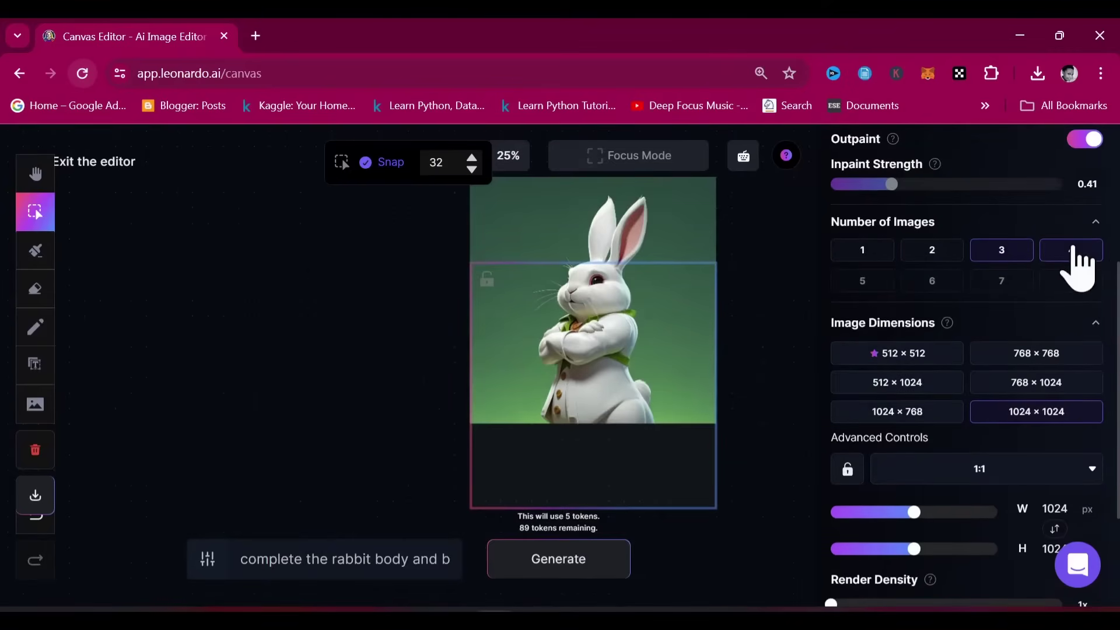
left_click(1072, 250)
scroll(1000, 262, "up", 5)
Try the 3D Animation Style model, then switch back to Anime Pastel Dream
left_click(1063, 287)
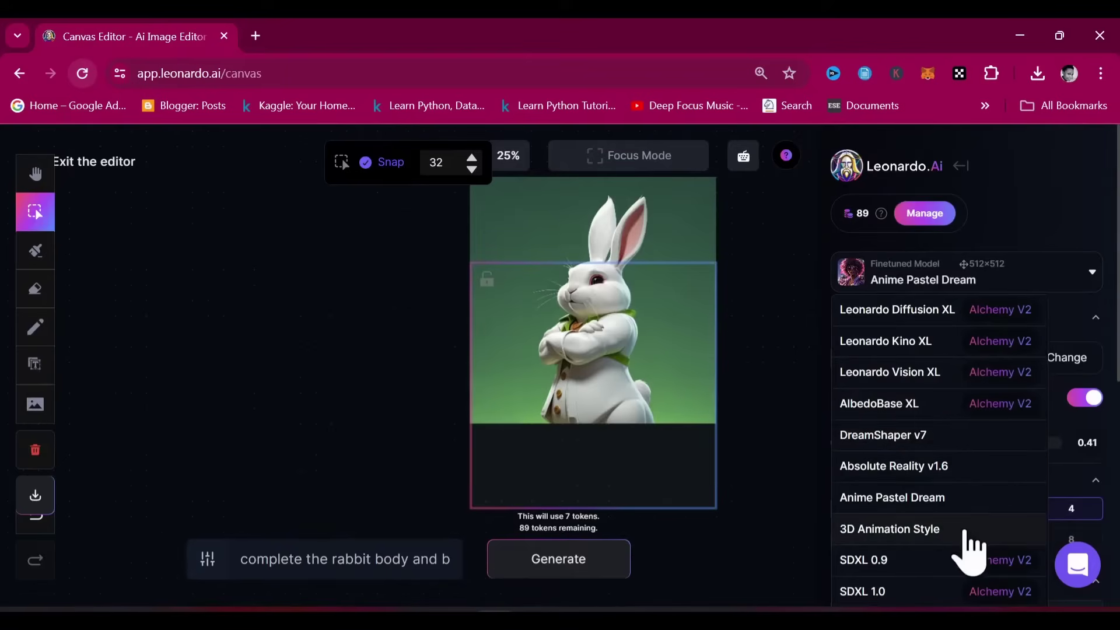
left_click(965, 530)
left_click(1063, 289)
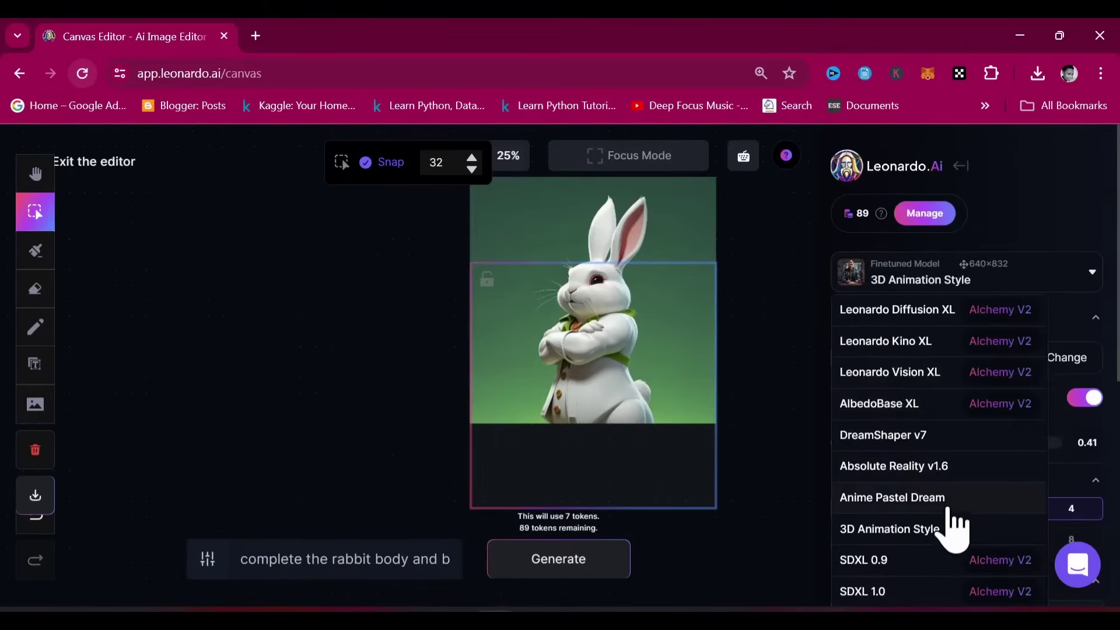
left_click(945, 500)
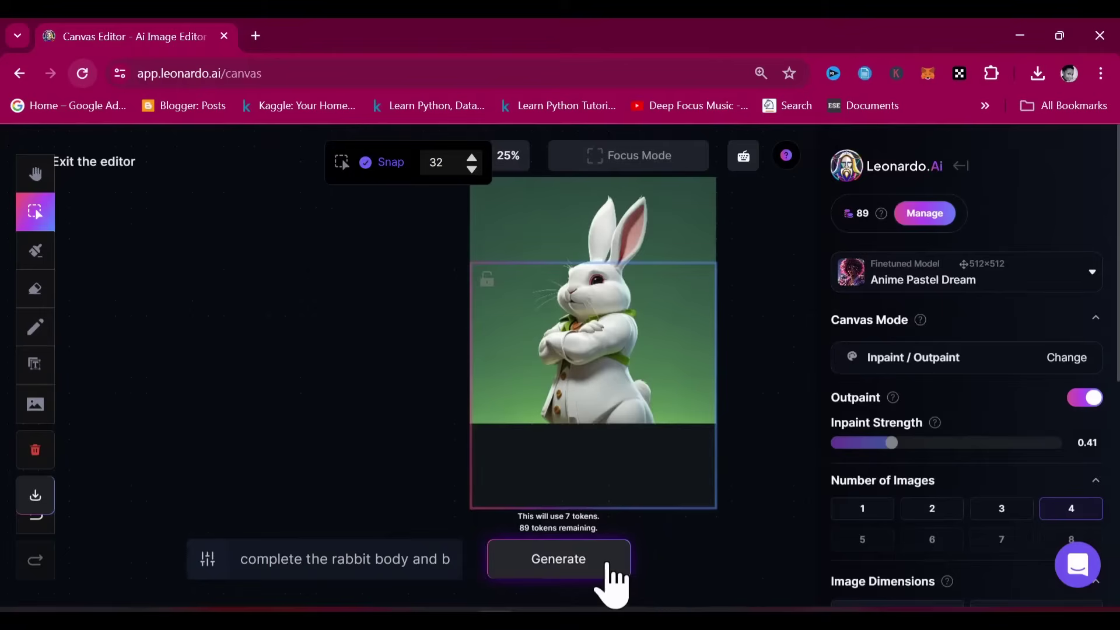
Outpaint the rabbit's lower body, accept the first of four variations, and download the PNG
left_click(607, 565)
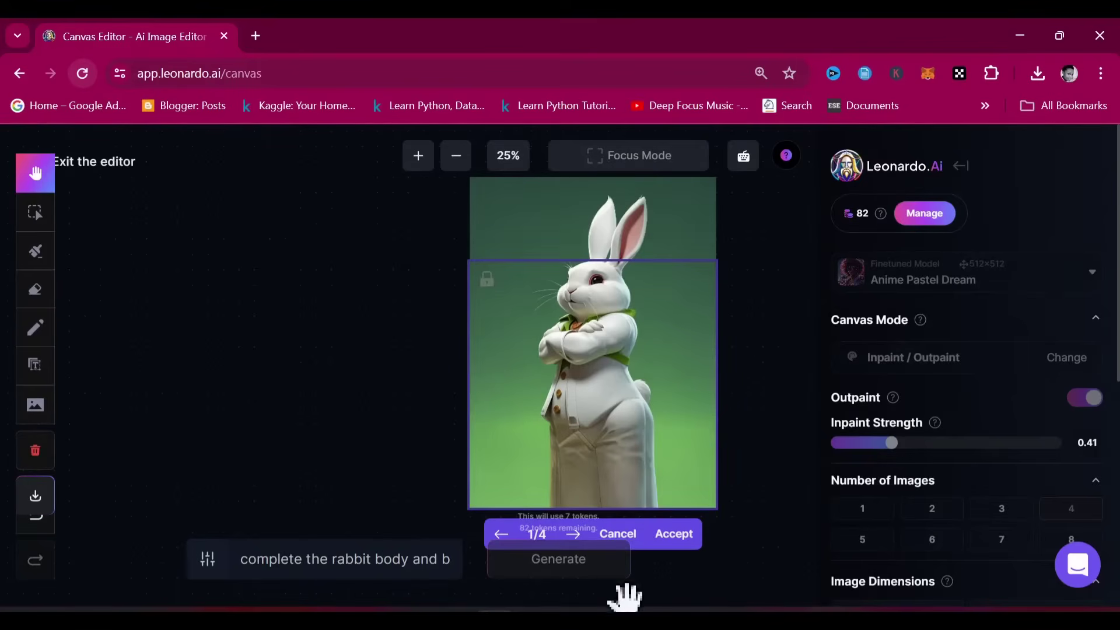
left_click(576, 536)
left_click(577, 535)
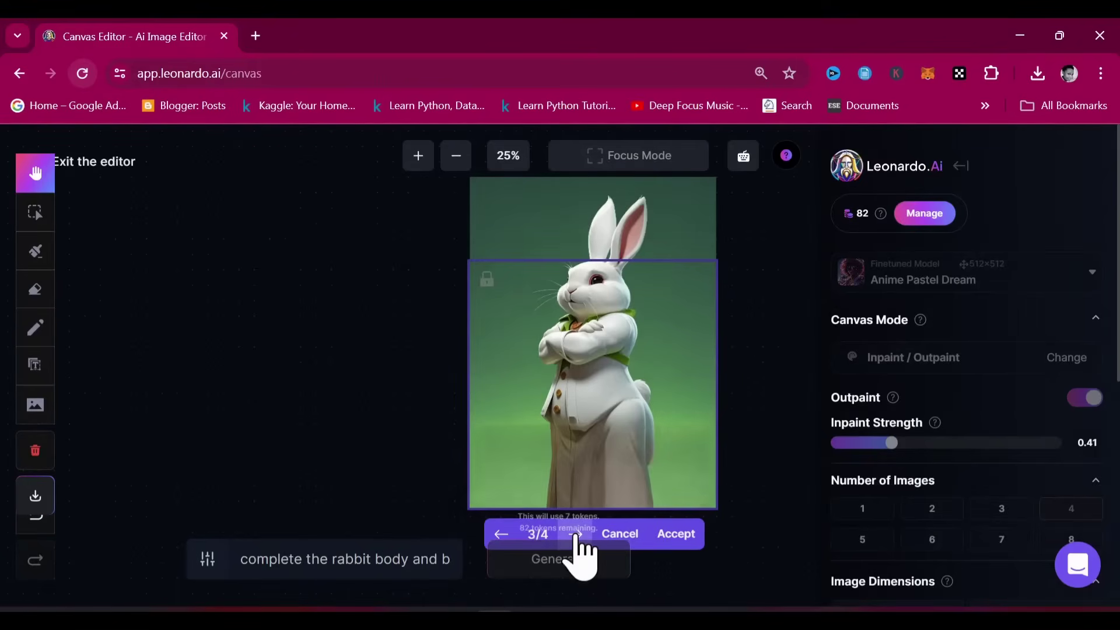
left_click(577, 535)
left_click(576, 536)
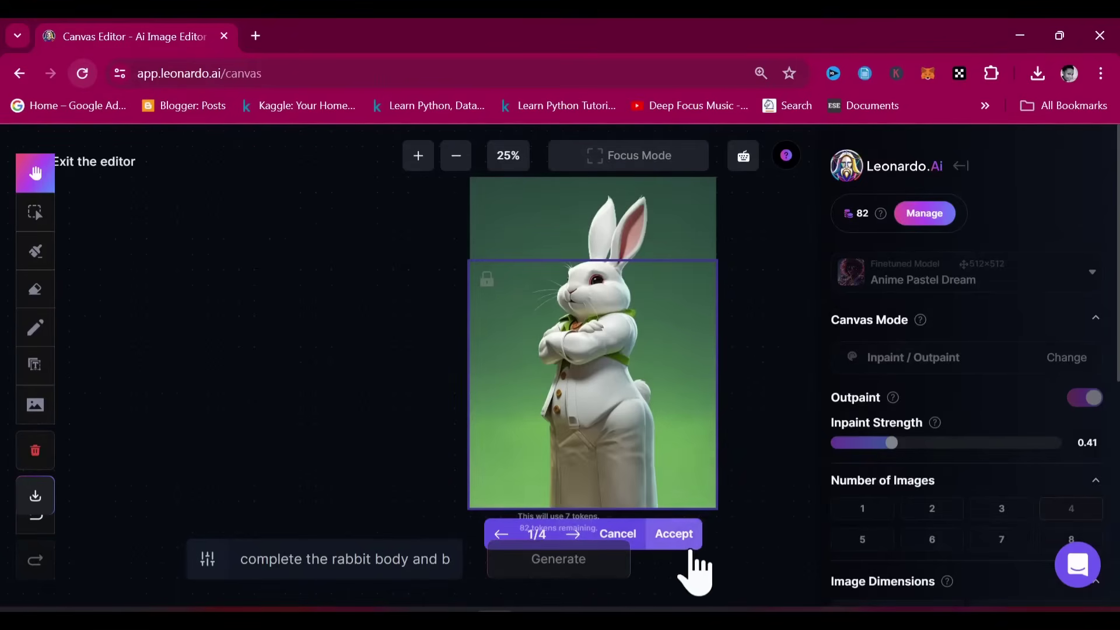
left_click(676, 534)
left_click(35, 496)
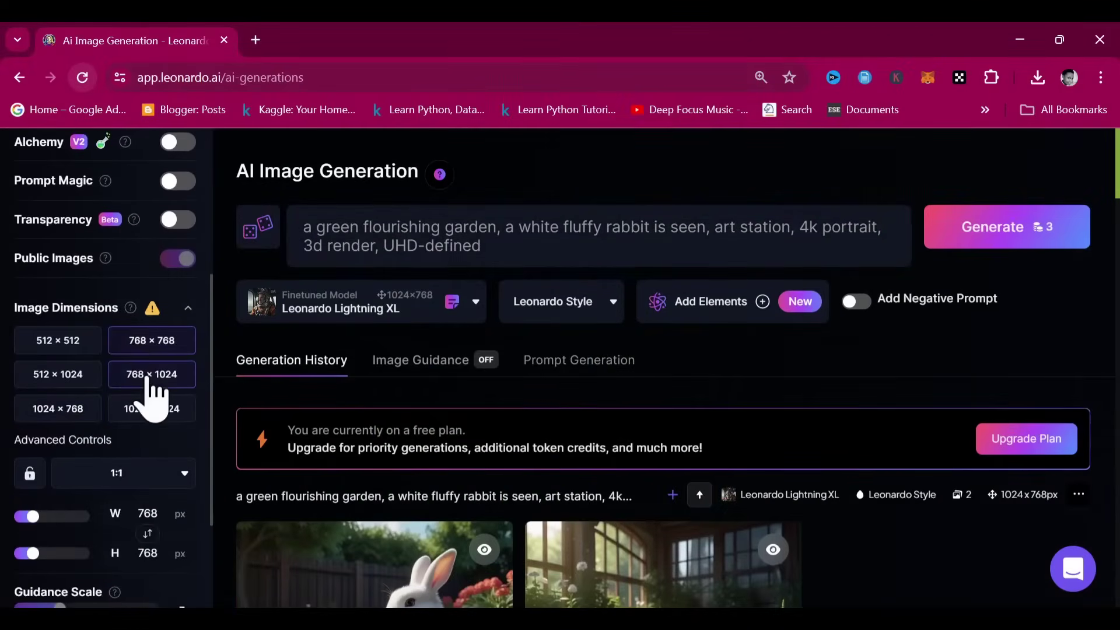
Generate the garden rabbit images at a 16:9 ratio (1368×768)
left_click(184, 474)
scroll(123, 525, "down", 3)
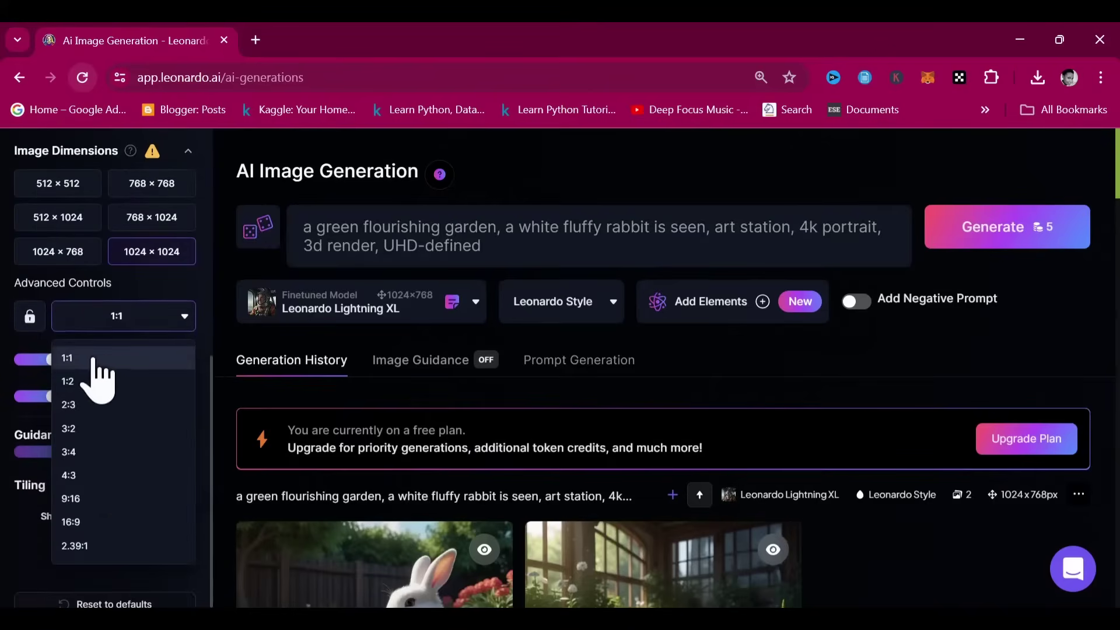
left_click(97, 522)
scroll(115, 399, "up", 1)
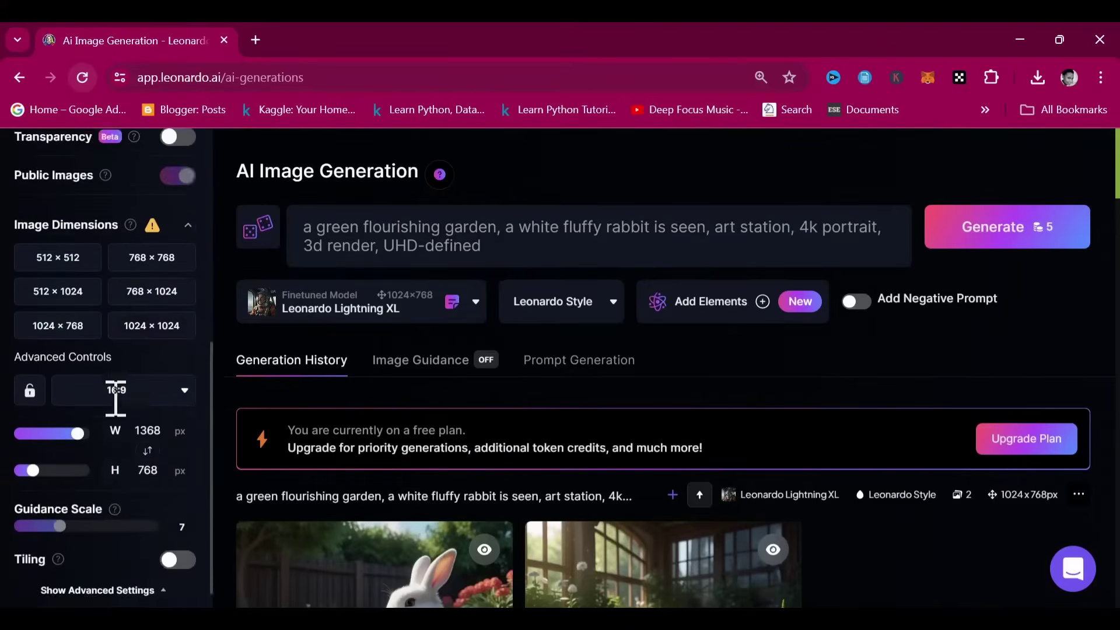
scroll(117, 409, "up", 5)
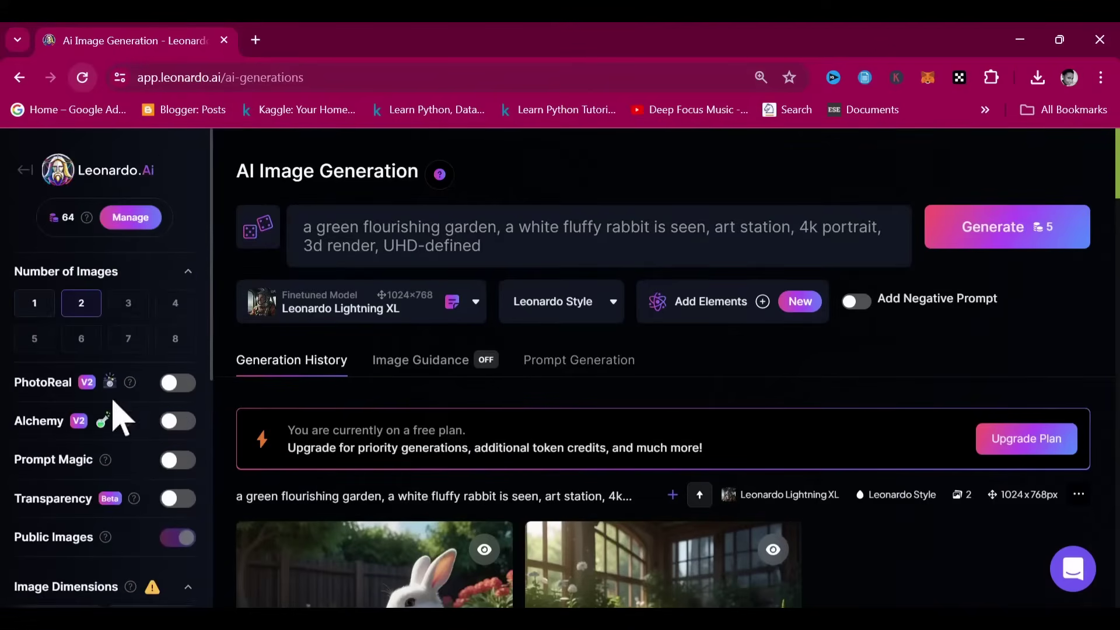
left_click(984, 241)
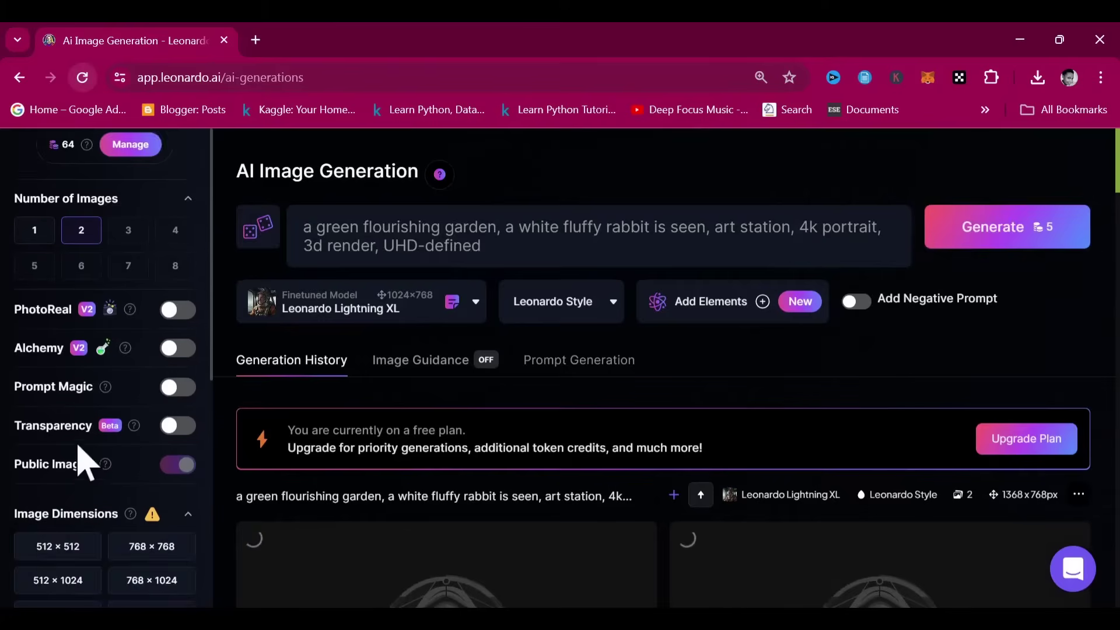
Switch the aspect ratio to 9:16 portrait and generate the rabbit images again
scroll(84, 464, "down", 5)
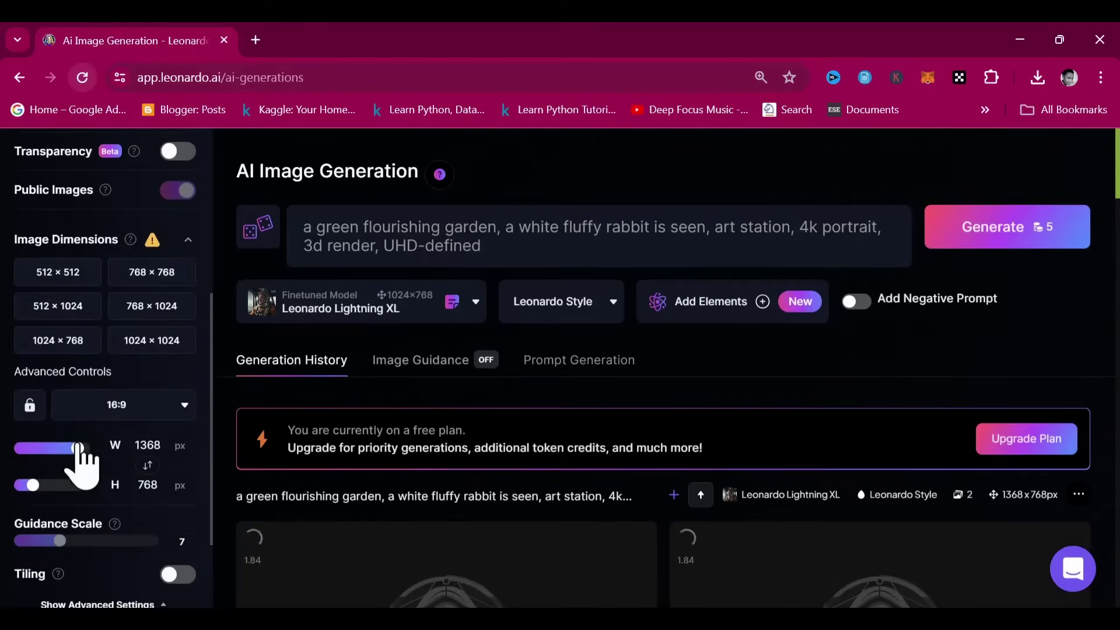
left_click(176, 409)
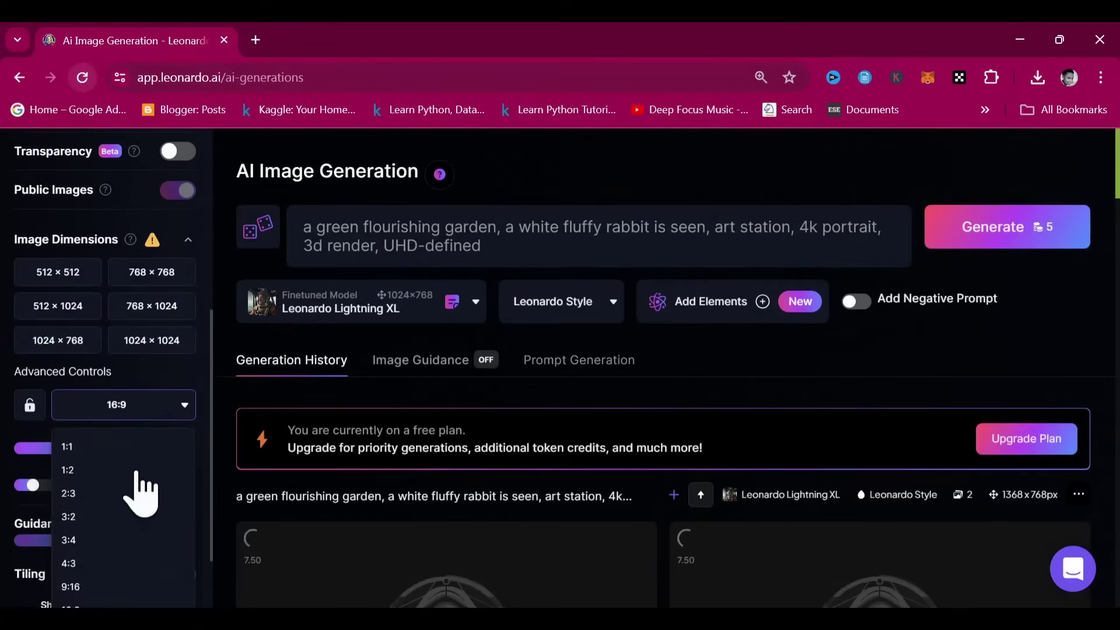
left_click(101, 587)
scroll(120, 438, "up", 2)
scroll(123, 438, "up", 3)
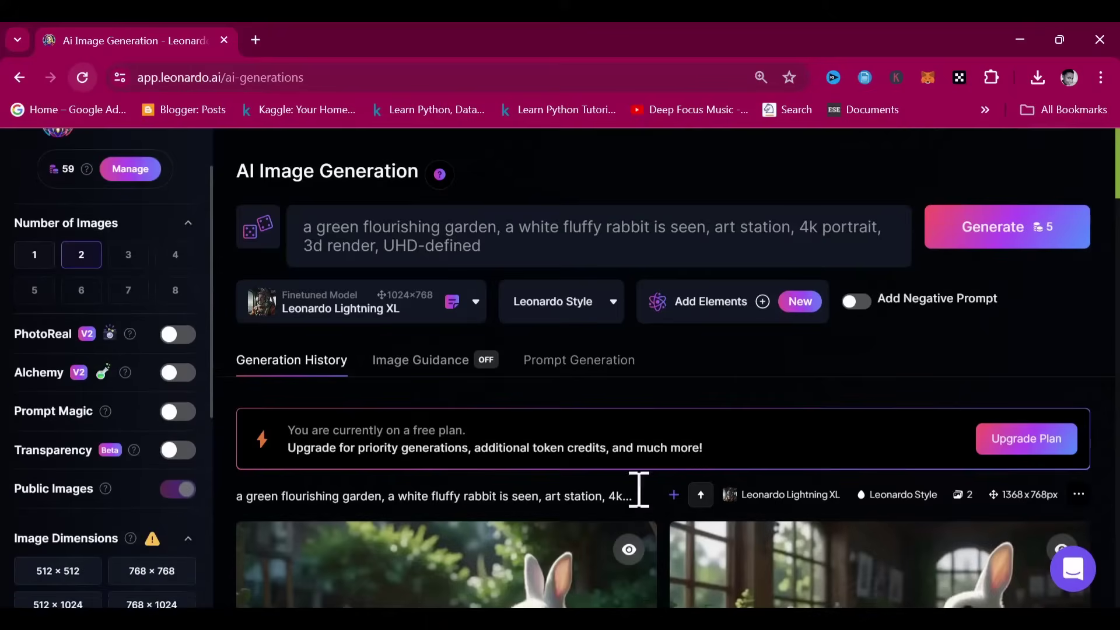
left_click(969, 239)
scroll(802, 575, "down", 5)
scroll(808, 578, "down", 5)
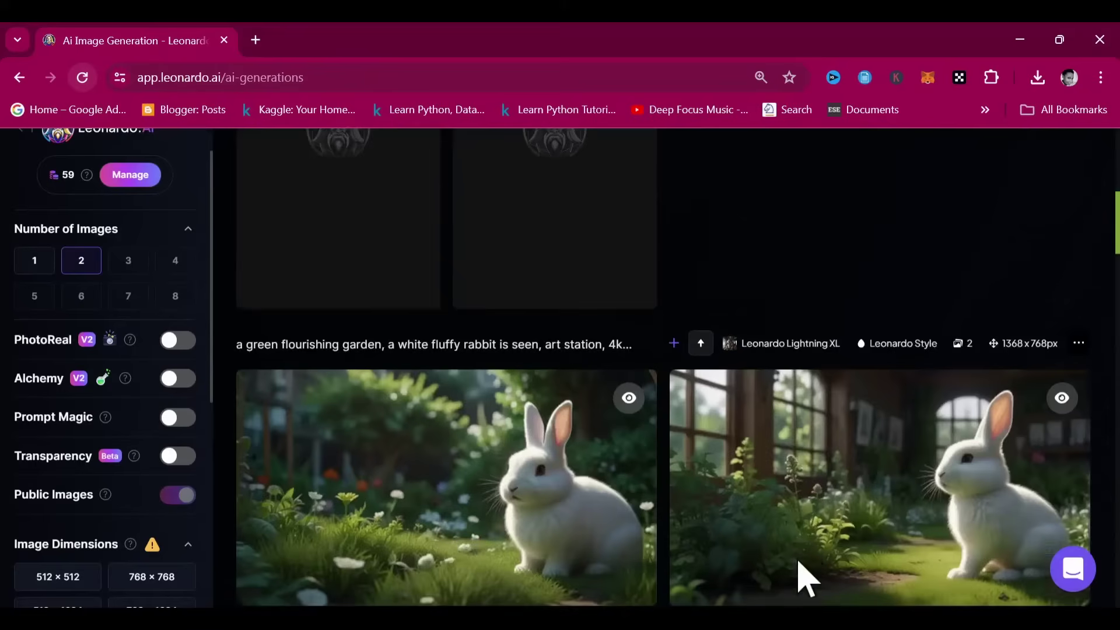
scroll(1035, 484, "up", 5)
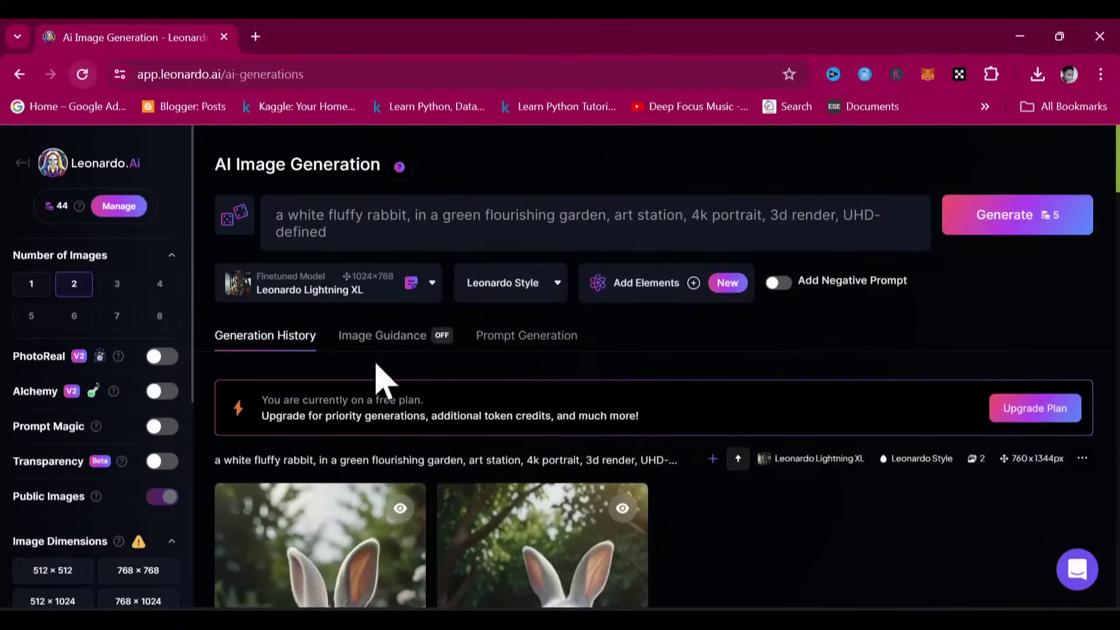
Ideate six expanded prompts from 'a white rabbit' and scroll through the resulting ideas
left_click(530, 350)
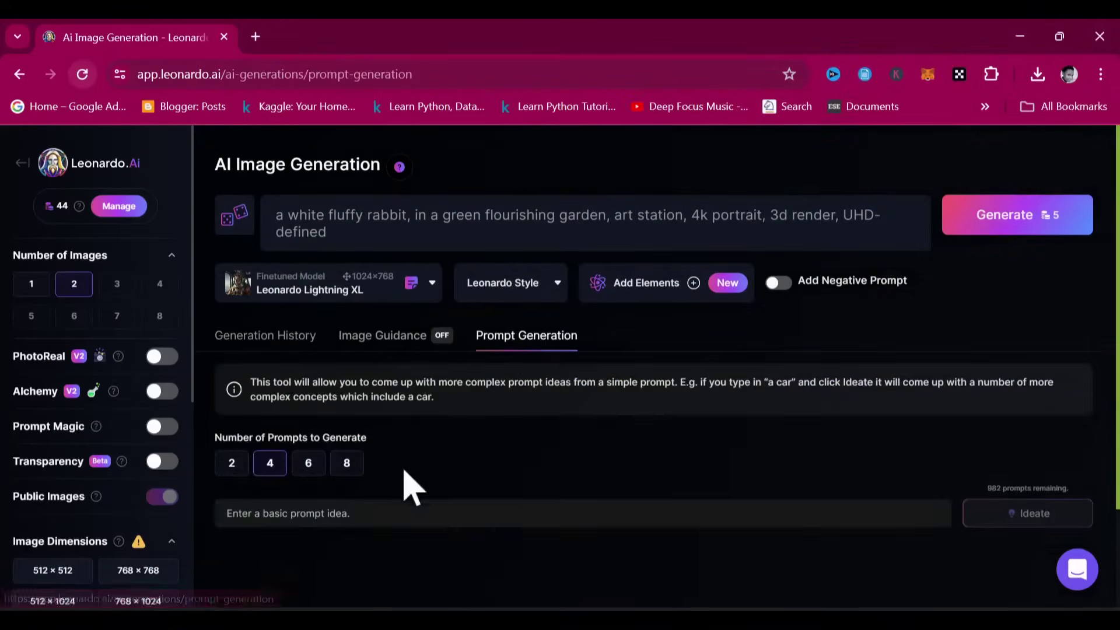
type("a white rabbit")
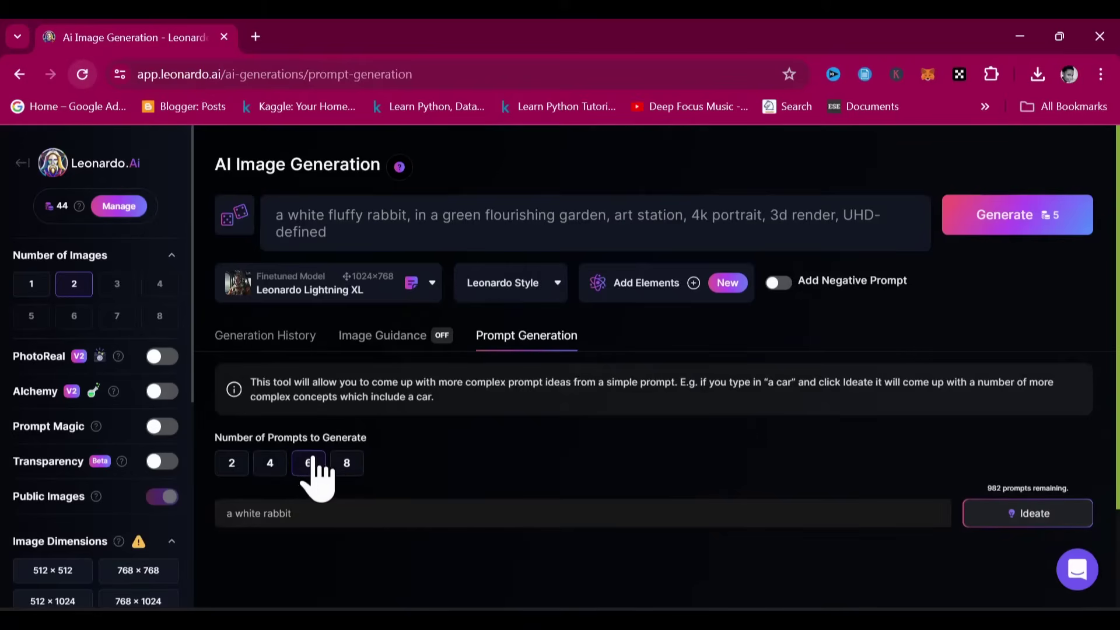
left_click(1026, 513)
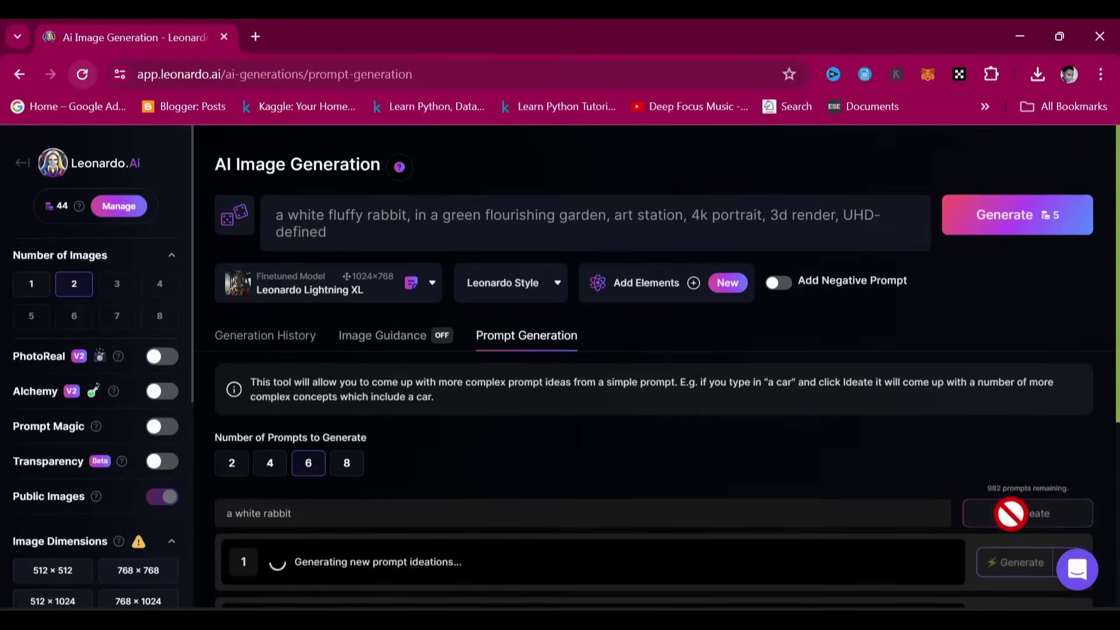
scroll(948, 458, "down", 2)
scroll(948, 458, "down", 2)
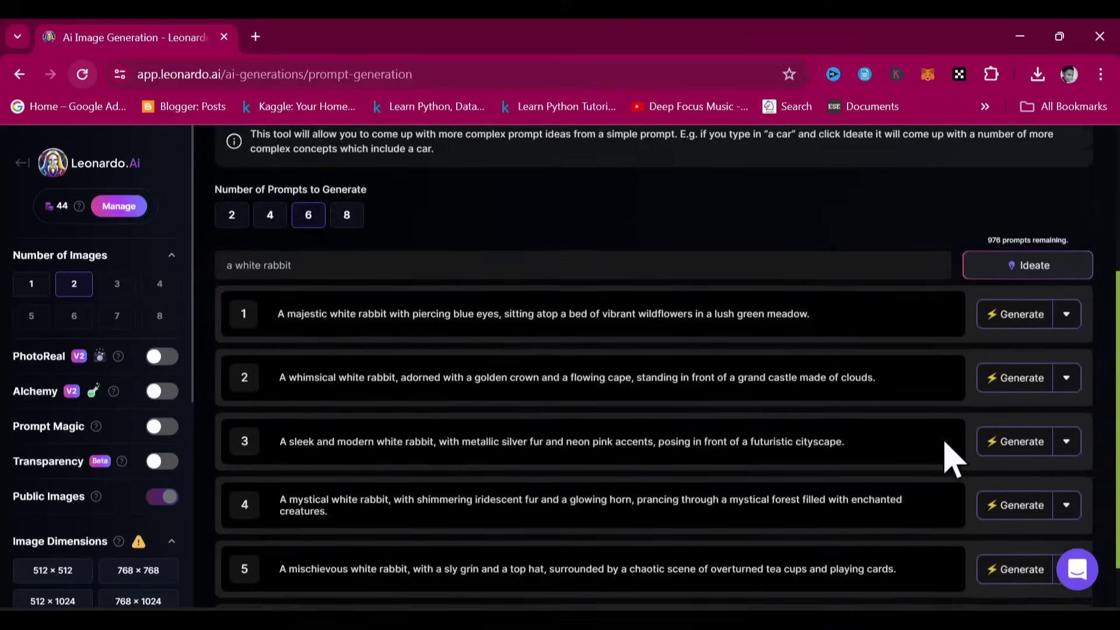
scroll(948, 458, "down", 1)
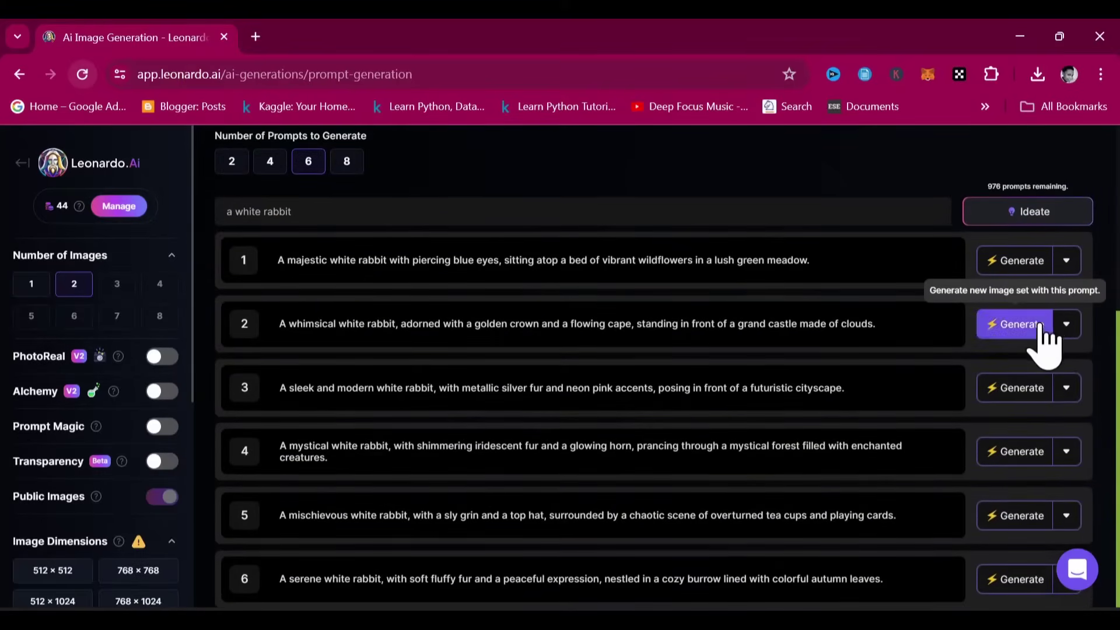
Generate images from the crowned rabbit cloud-castle prompt idea and preview them enlarged
left_click(1014, 325)
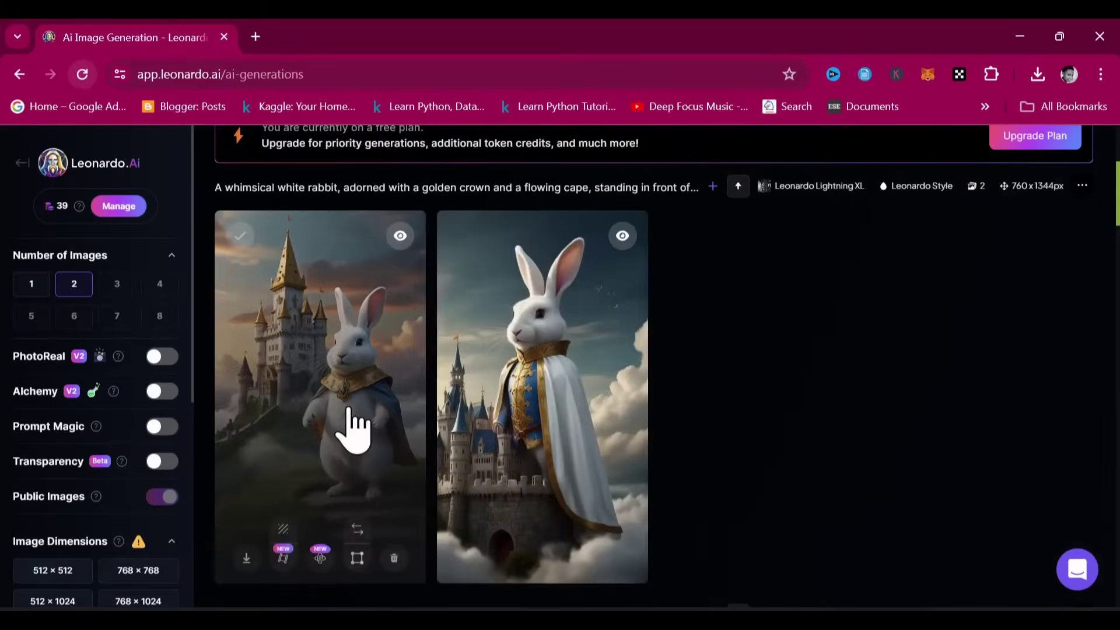
left_click(353, 429)
left_click(702, 378)
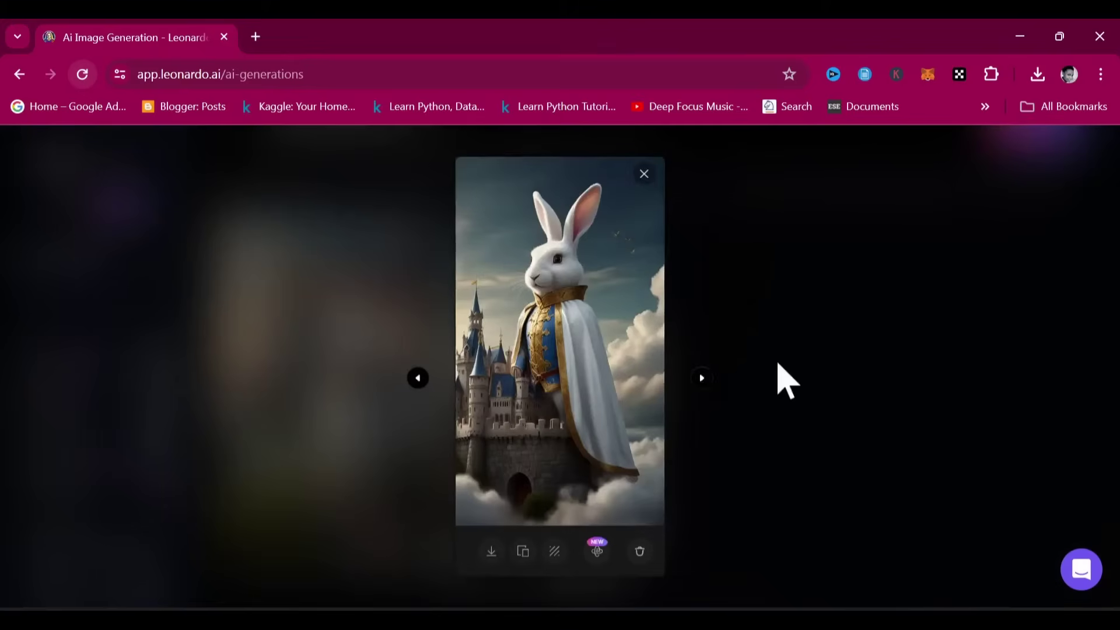
left_click(761, 292)
Regenerate the rabbit prompt at 1024×1024 square and preview the new images
scroll(99, 525, "down", 5)
left_click(149, 359)
scroll(700, 292, "up", 5)
left_click(1035, 222)
left_click(374, 402)
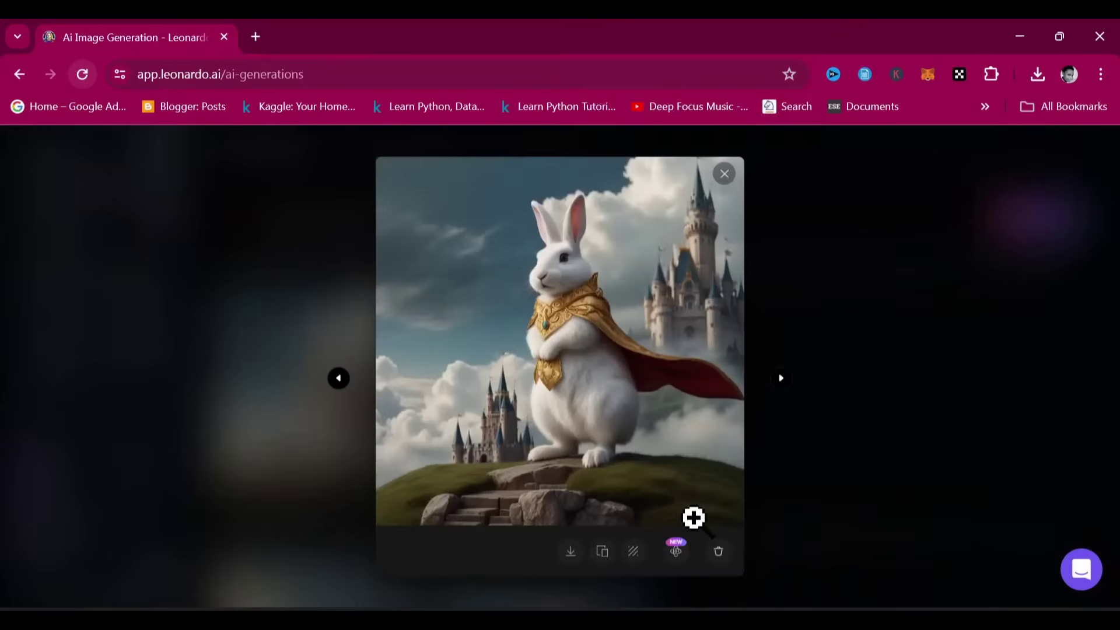
left_click(782, 378)
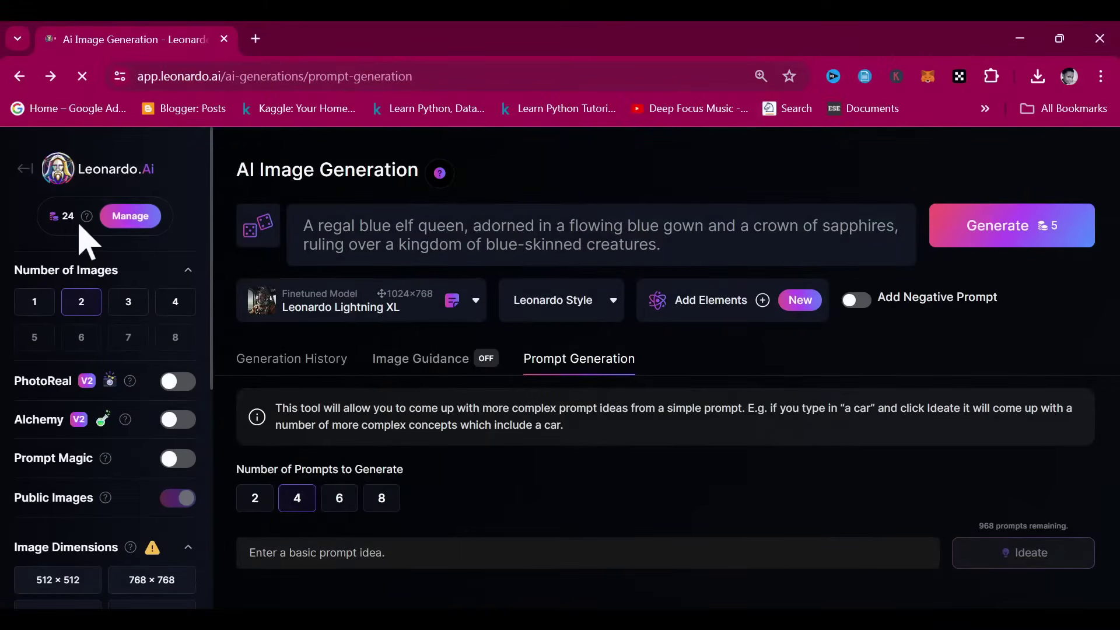
Go to the home page and open the Premium Plans pricing page to browse the plan comparison
left_click(100, 169)
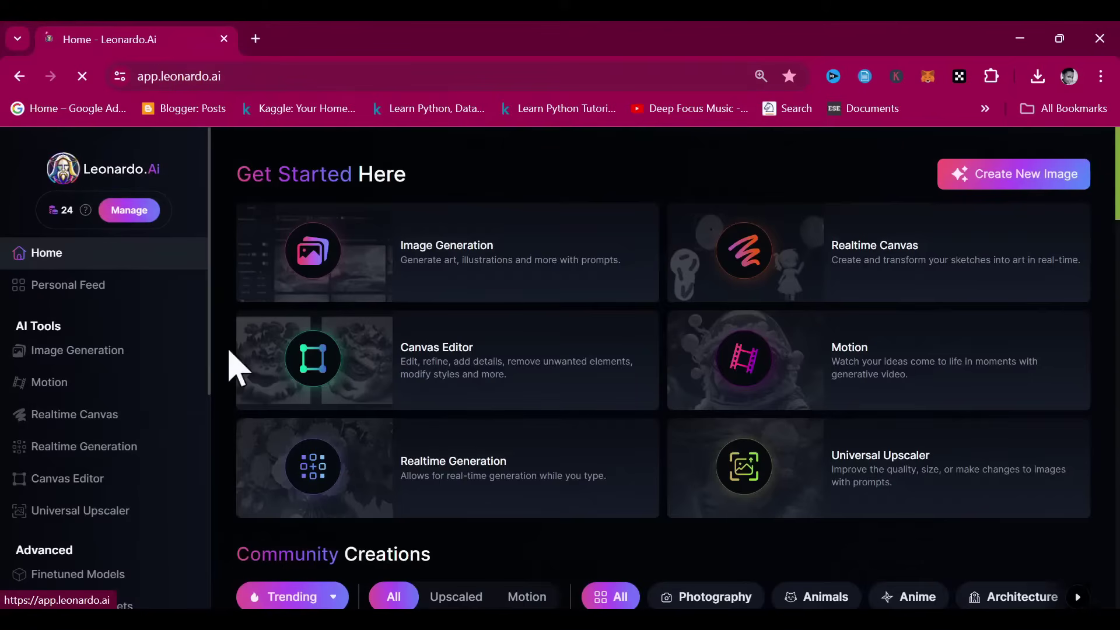
scroll(131, 434, "down", 1)
scroll(131, 421, "down", 4)
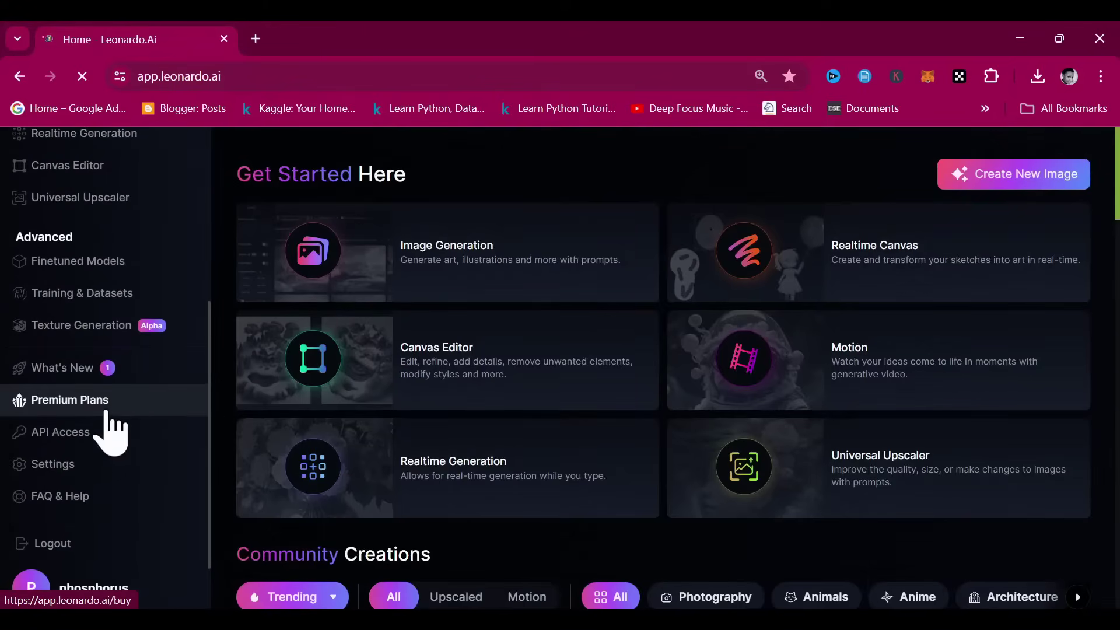
left_click(107, 413)
scroll(470, 475, "down", 1)
scroll(468, 461, "down", 5)
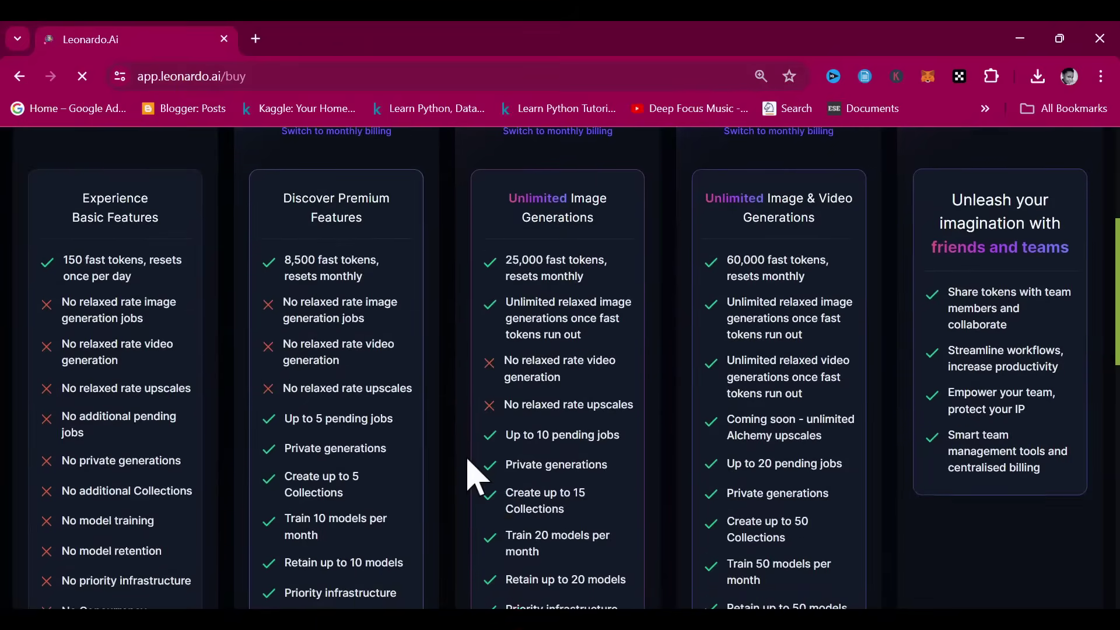
scroll(221, 353, "up", 5)
scroll(221, 353, "down", 2)
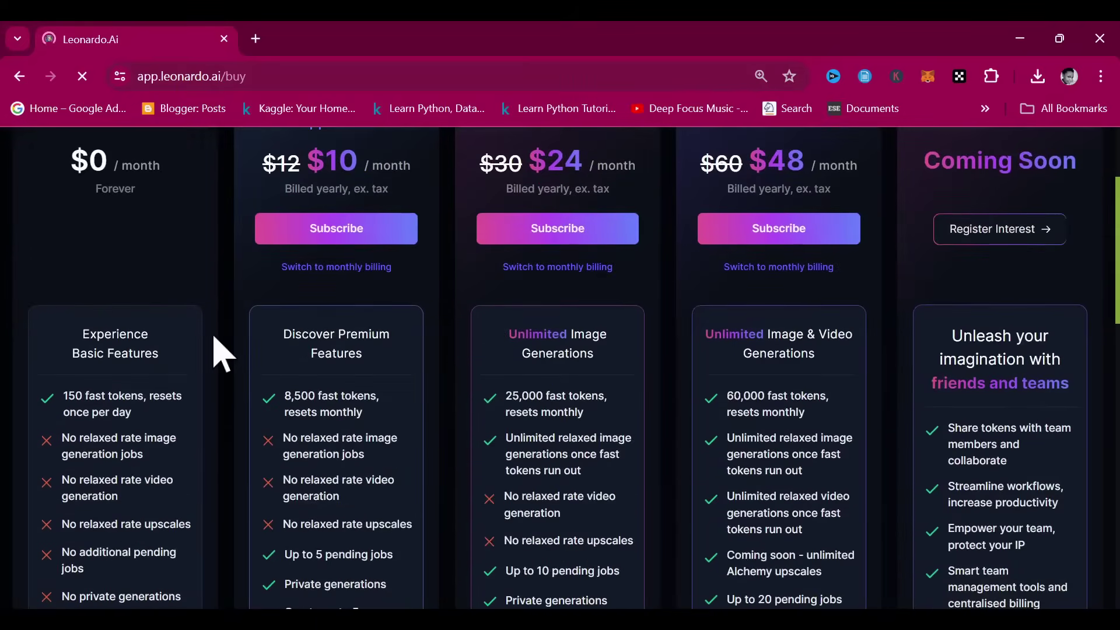
scroll(130, 219, "up", 1)
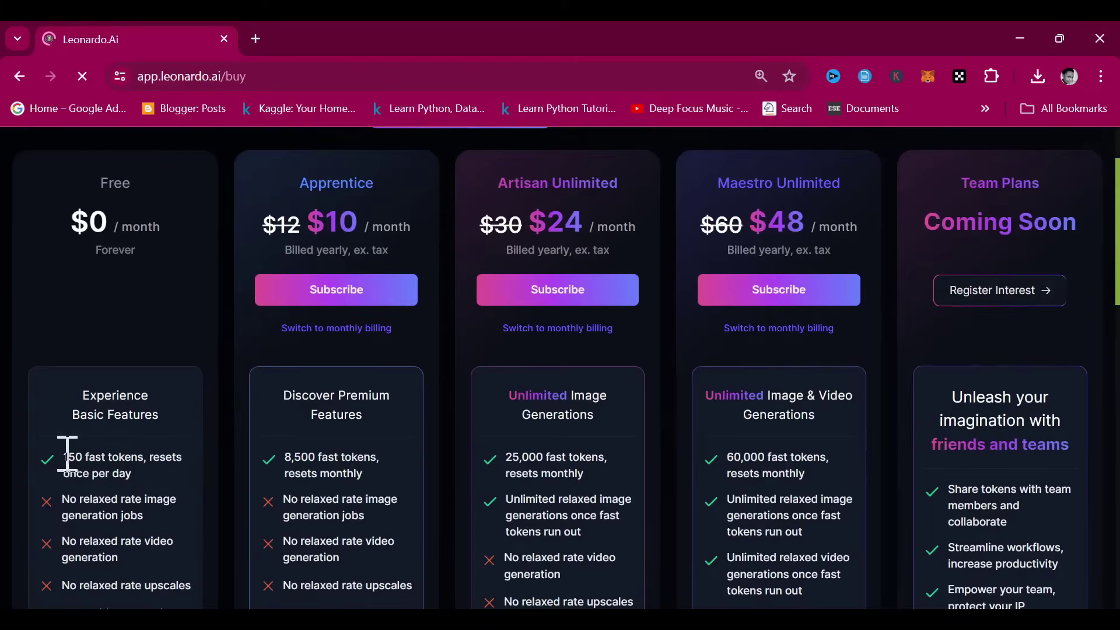
Highlight the Free plan's daily tokens and the yearly billing note, then toggle Monthly and back to Yearly
left_click_drag(63, 461, 153, 481)
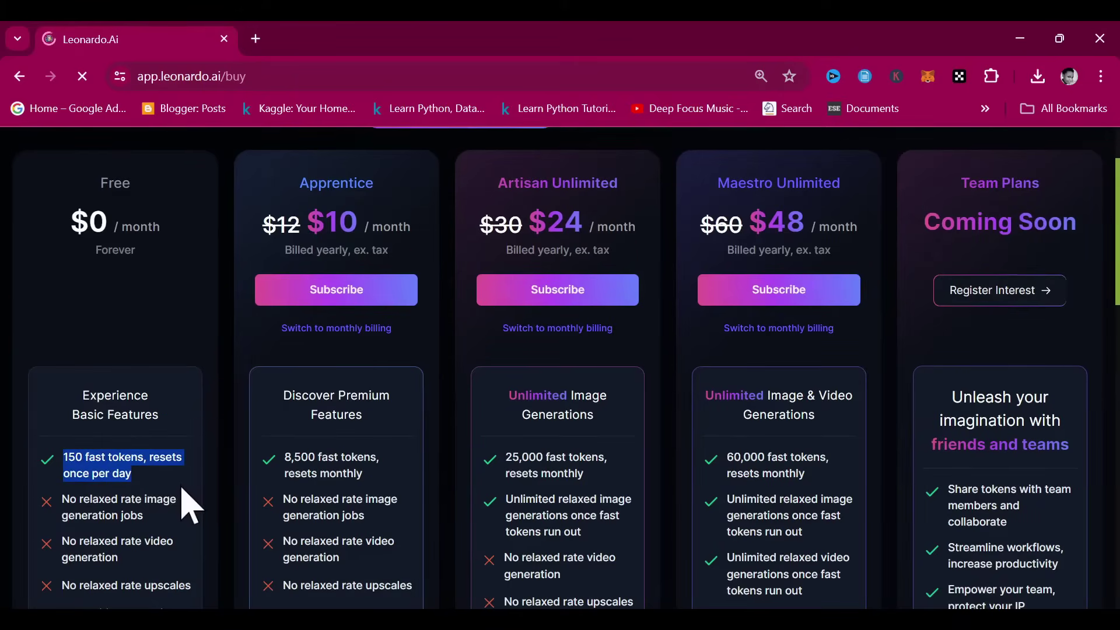
scroll(188, 504, "down", 5)
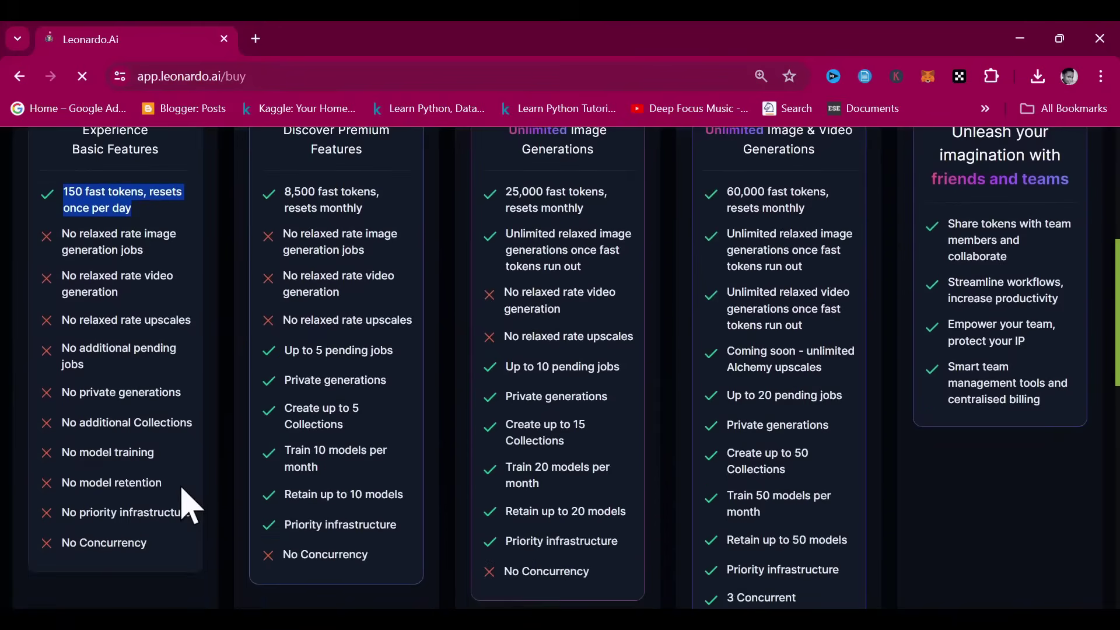
scroll(188, 505, "up", 5)
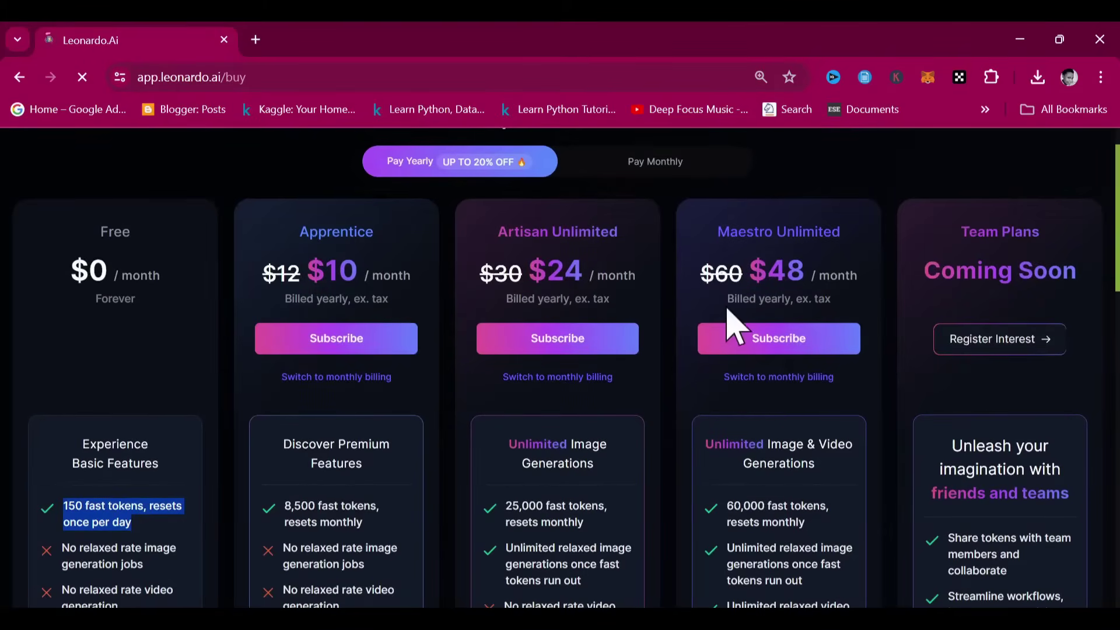
left_click_drag(727, 299, 805, 298)
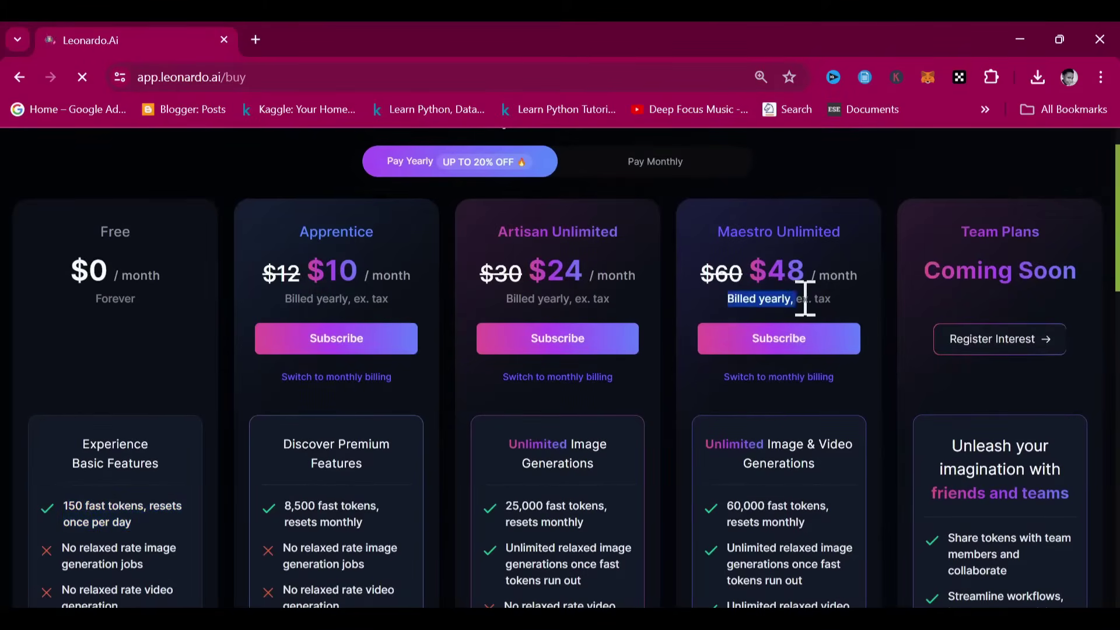
left_click(358, 377)
left_click(369, 380)
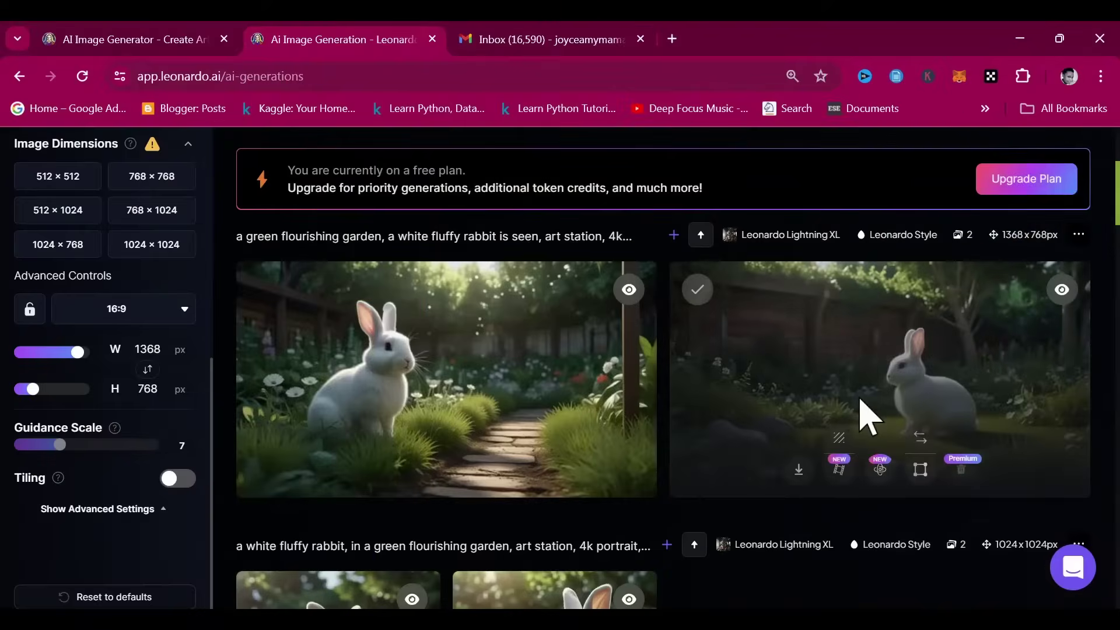
Compare both garden rabbit images enlarged, then generate an Image2Motion video from the rabbit
left_click(861, 401)
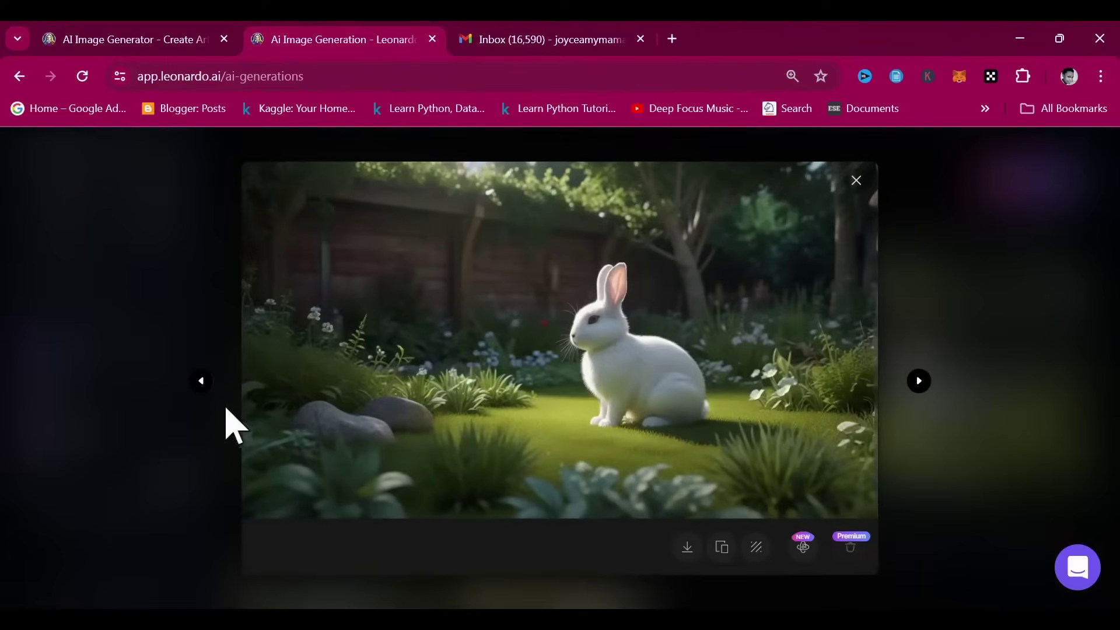
left_click(201, 382)
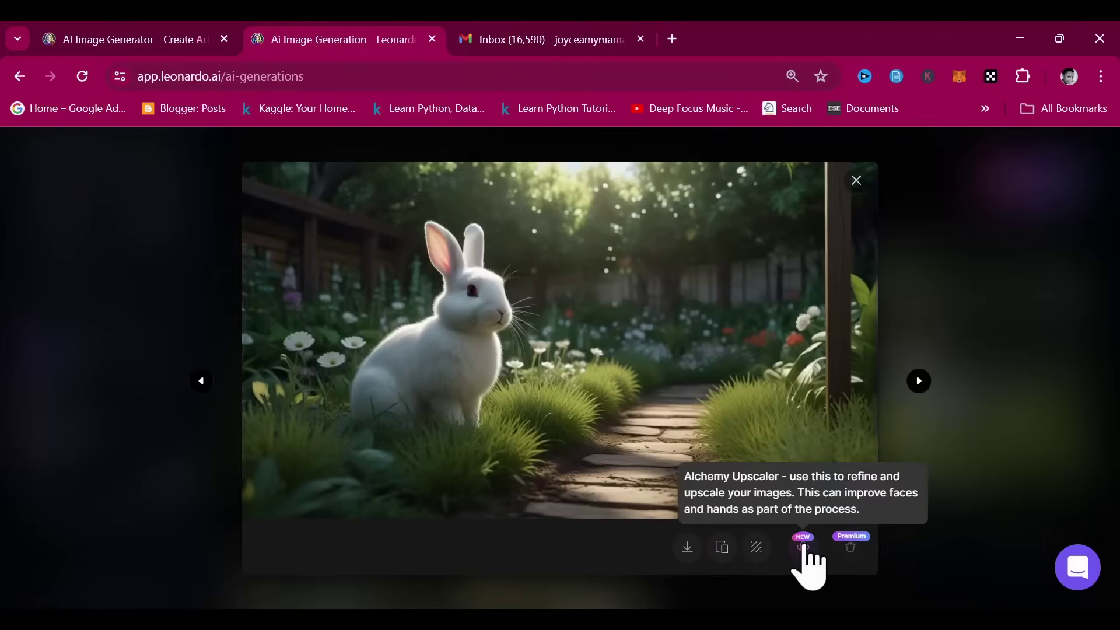
left_click(856, 181)
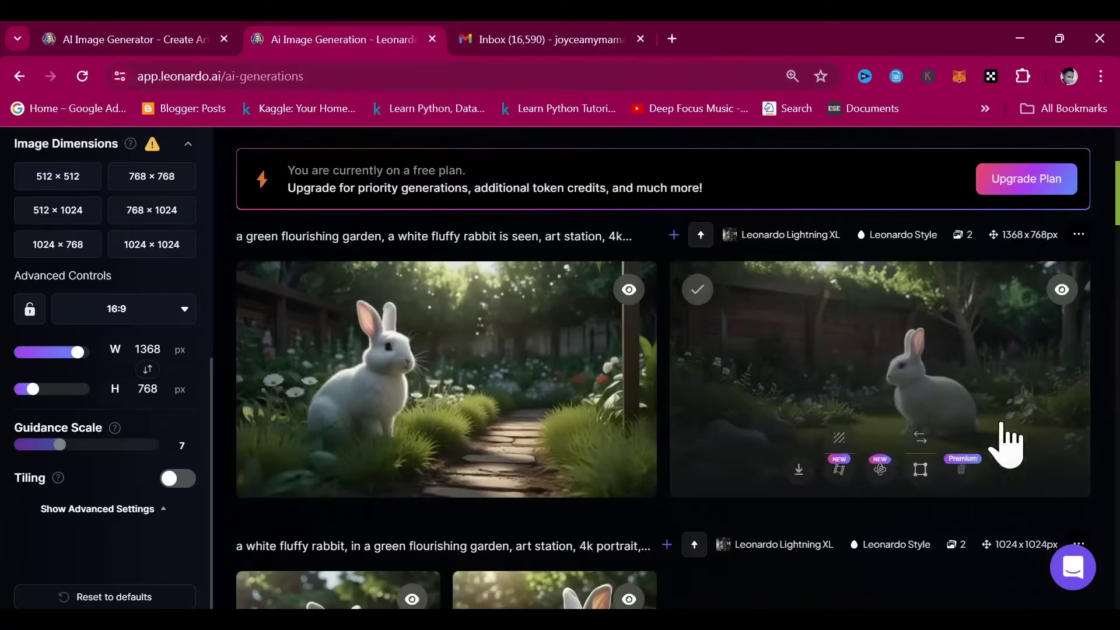
left_click(839, 470)
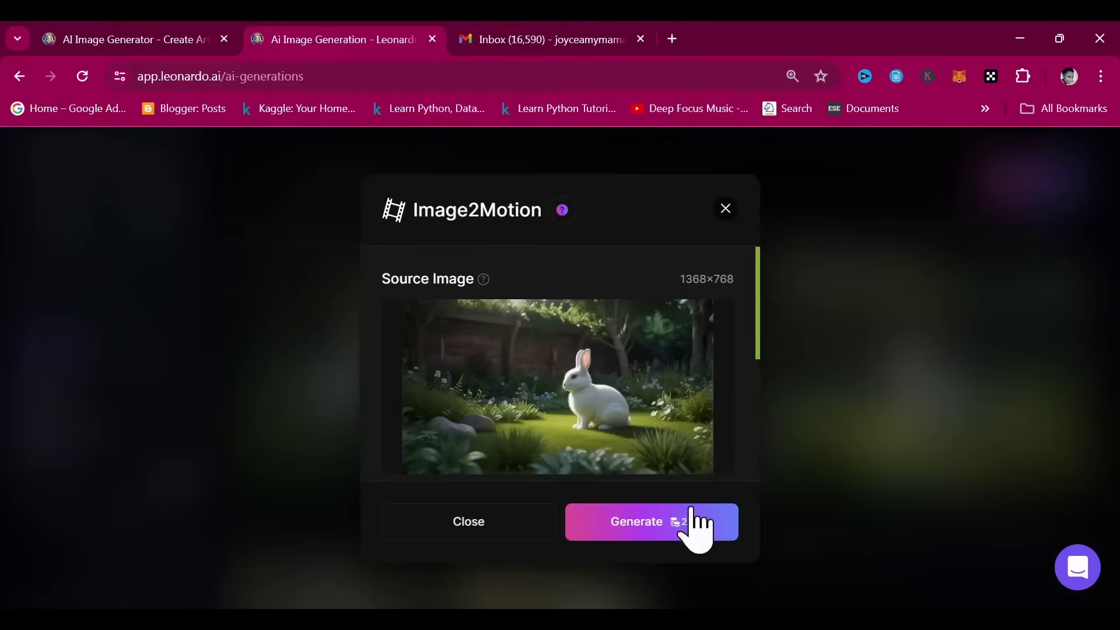
left_click(694, 528)
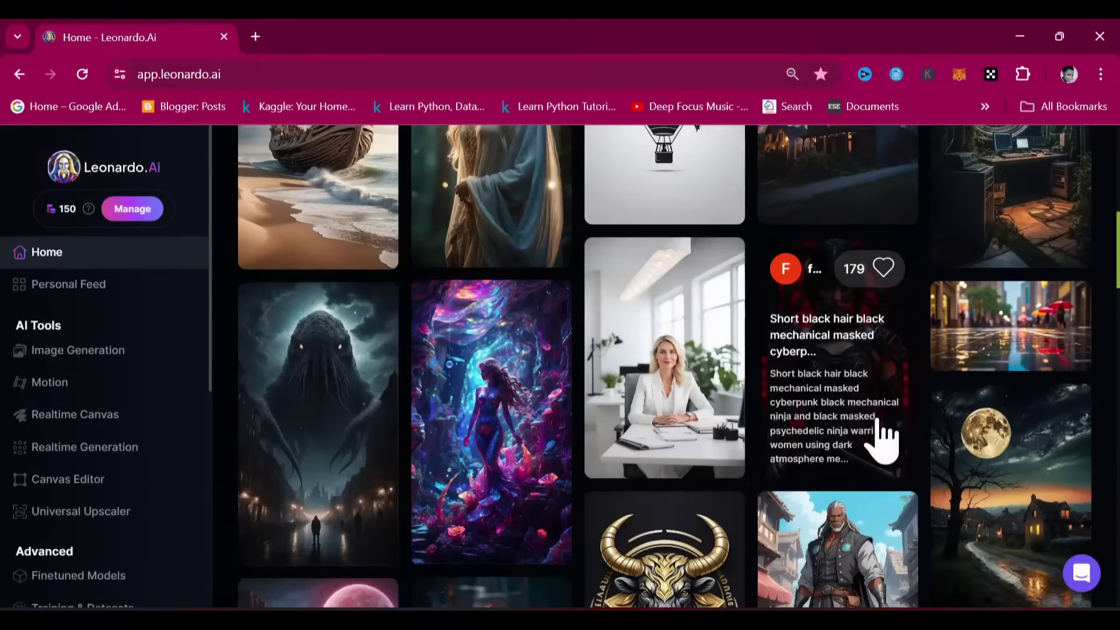
Open the white-office marketing director portrait's details and send it to generation as Image2Image guidance
left_click(708, 385)
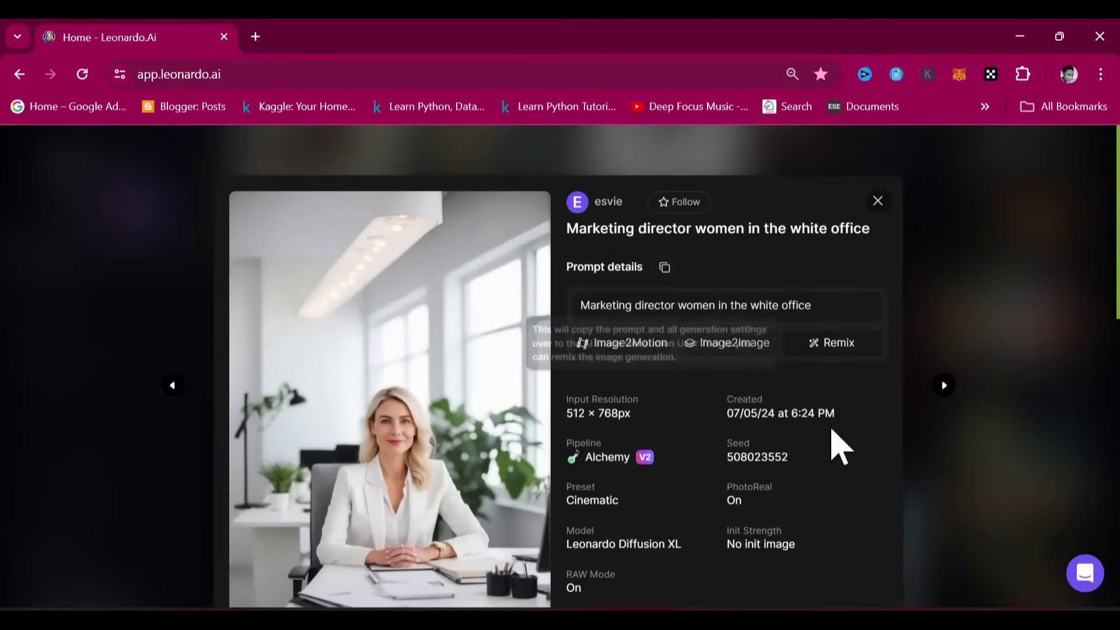
scroll(733, 487, "down", 3)
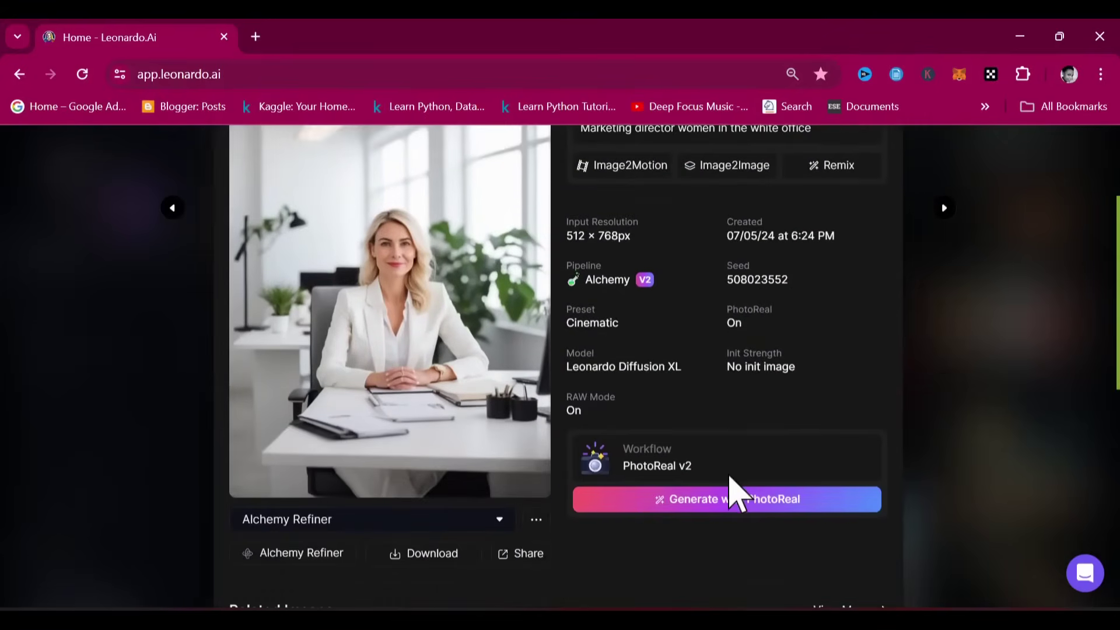
scroll(732, 490, "up", 3)
scroll(736, 493, "down", 3)
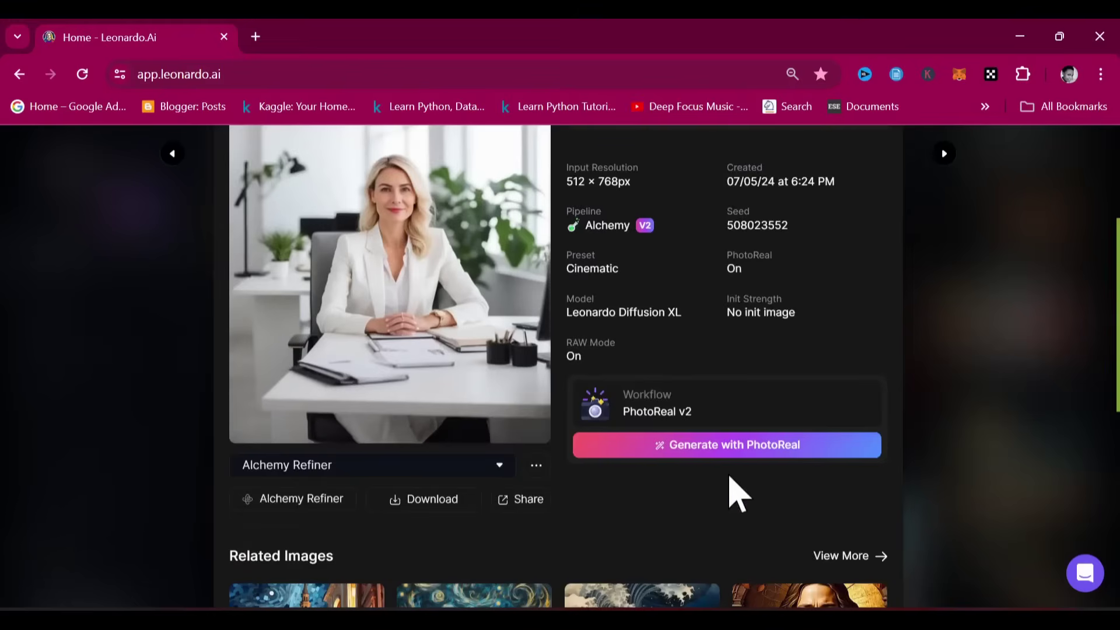
scroll(736, 493, "up", 3)
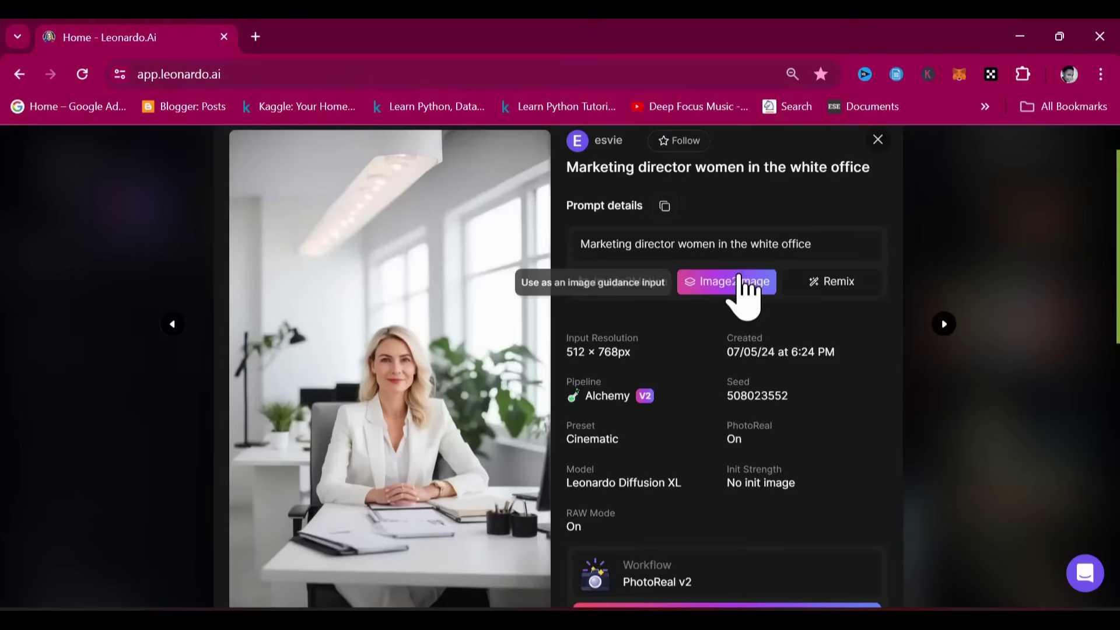
key("Escape")
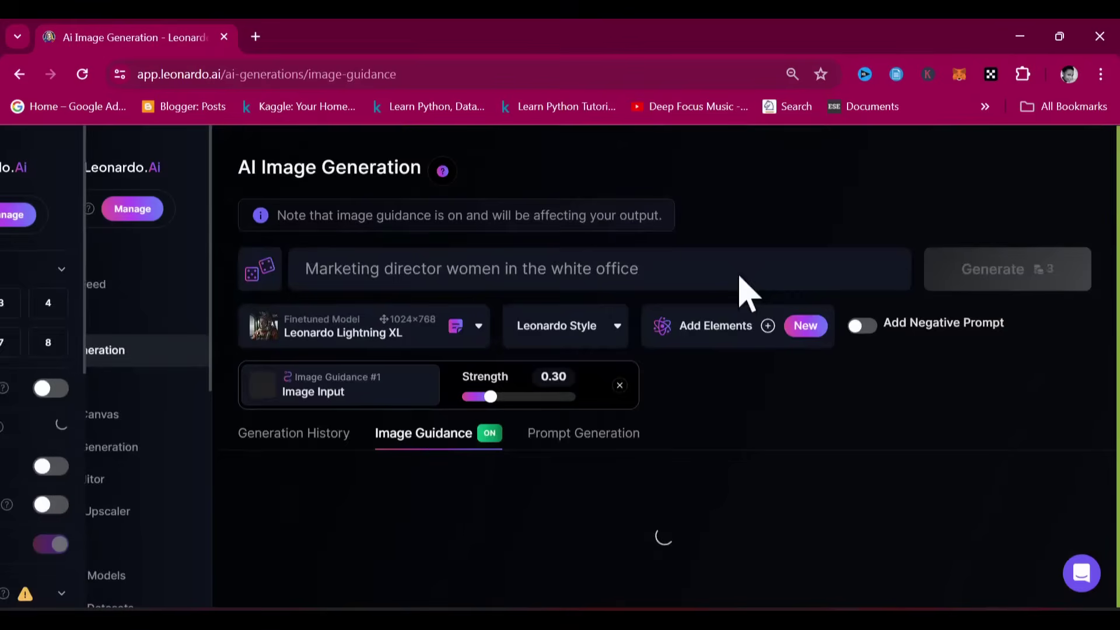
Append ', dressed in blue denim jacket, burnt orange hair' to the end of the portrait prompt
scroll(682, 332, "down", 5)
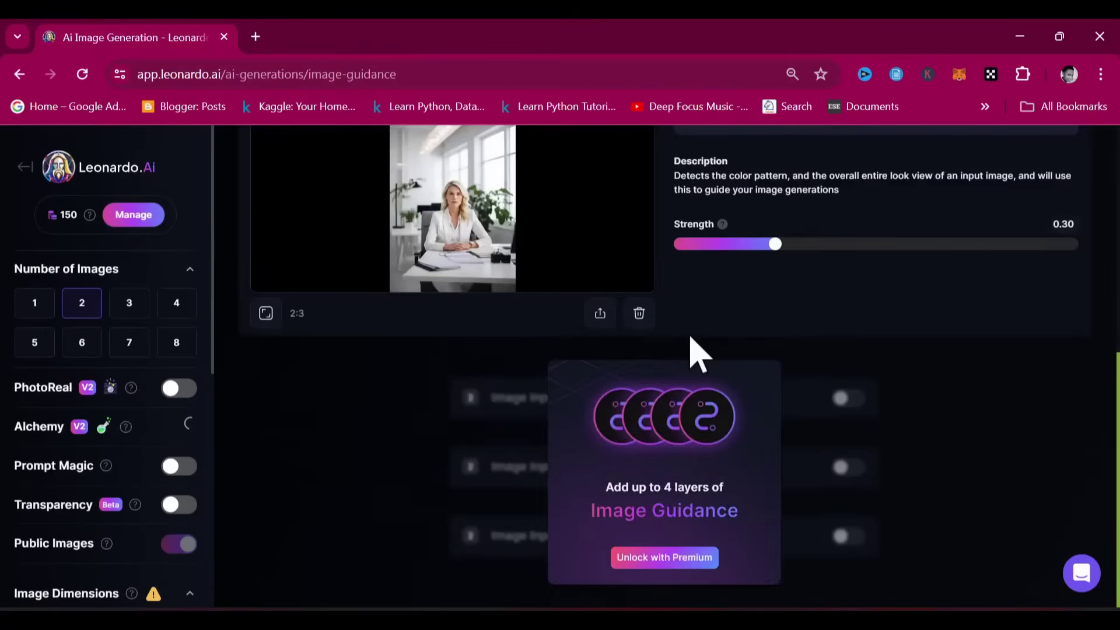
scroll(748, 331, "up", 5)
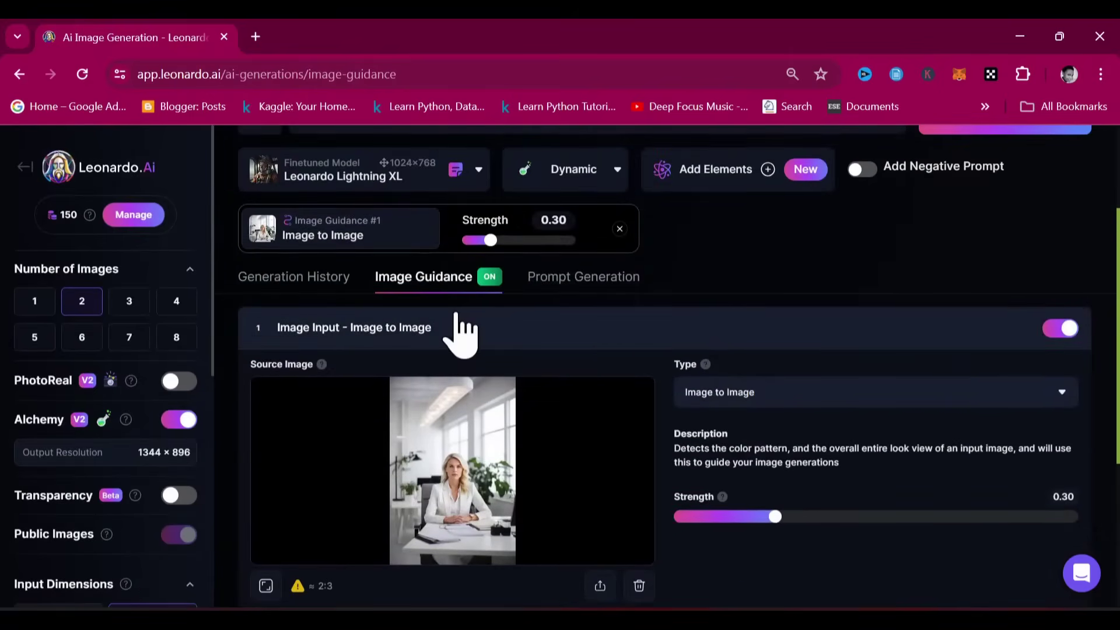
scroll(460, 335, "up", 2)
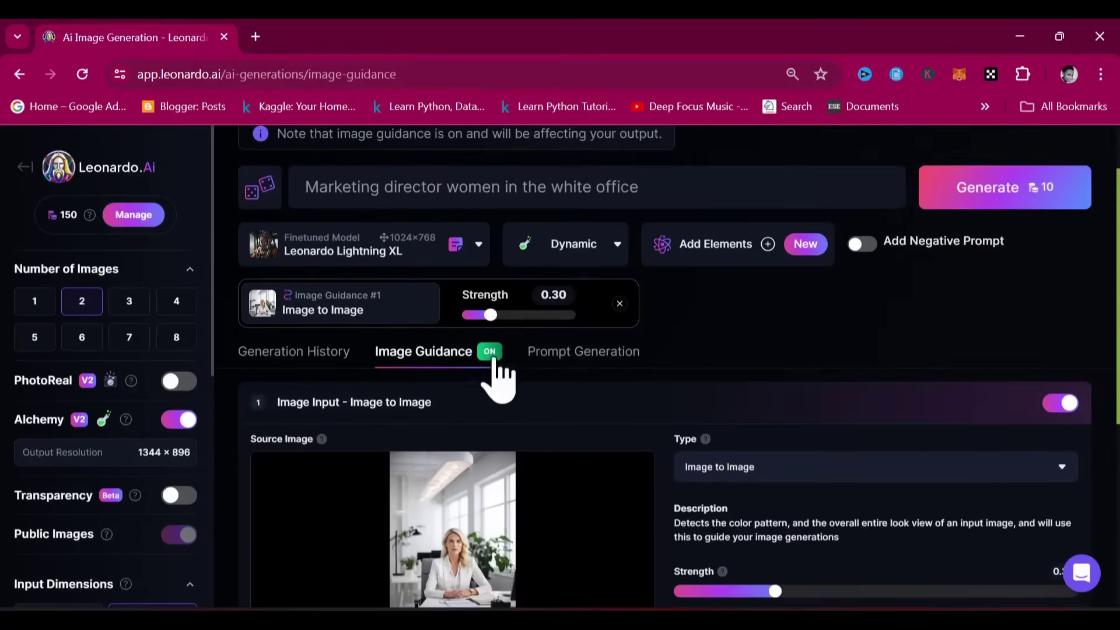
scroll(494, 402, "up", 2)
left_click(687, 274)
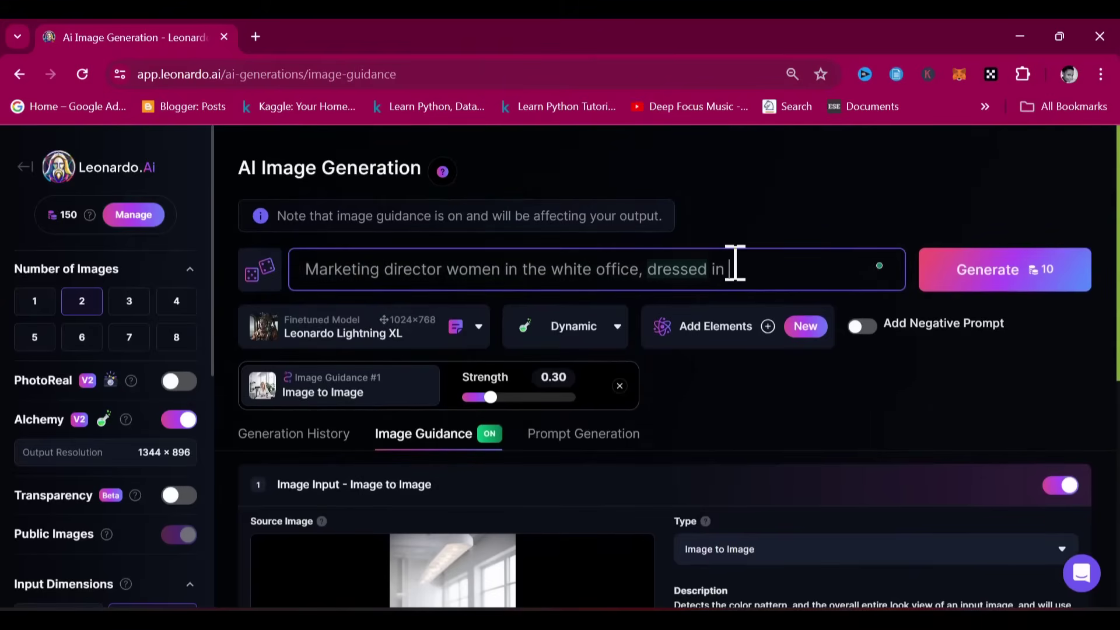
scroll(824, 401, "down", 4)
scroll(826, 380, "up", 4)
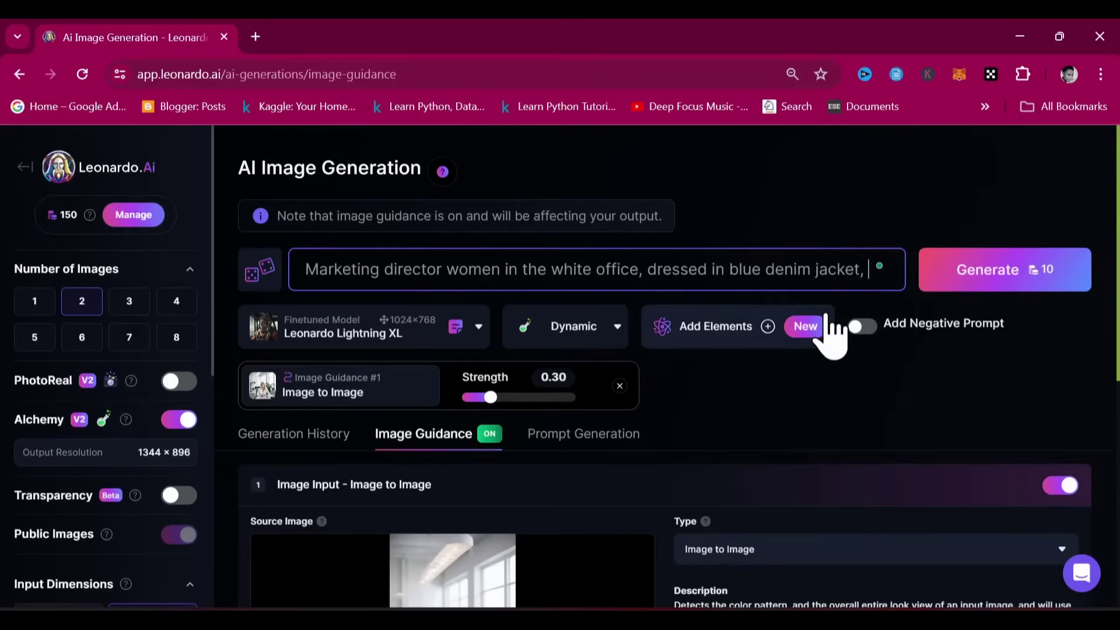
type("rnt orange hair")
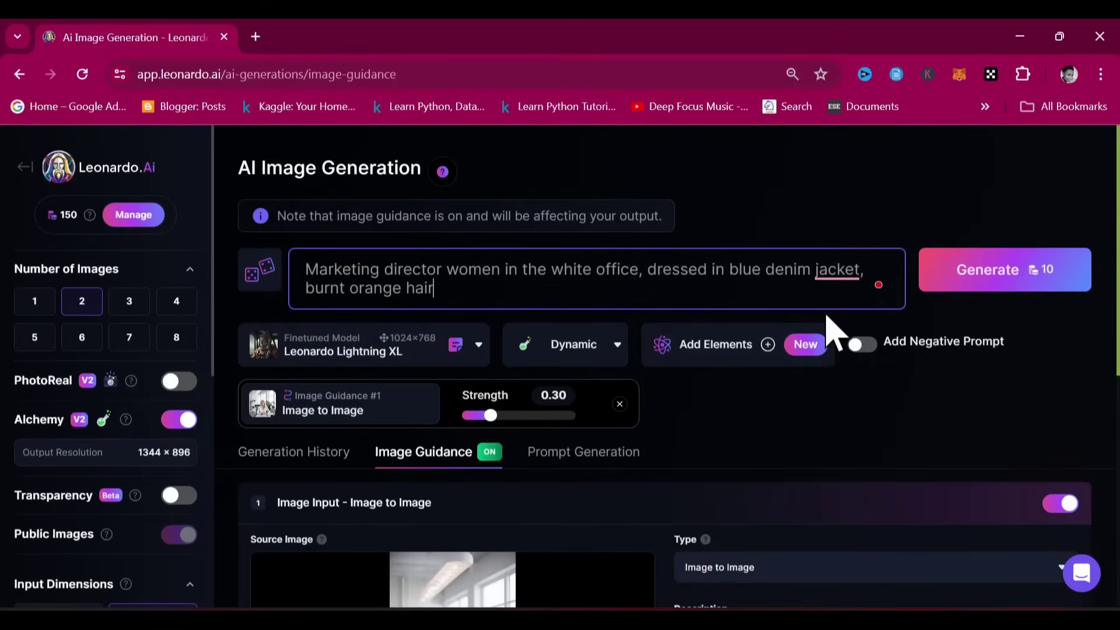
scroll(829, 332, "down", 4)
scroll(832, 332, "up", 4)
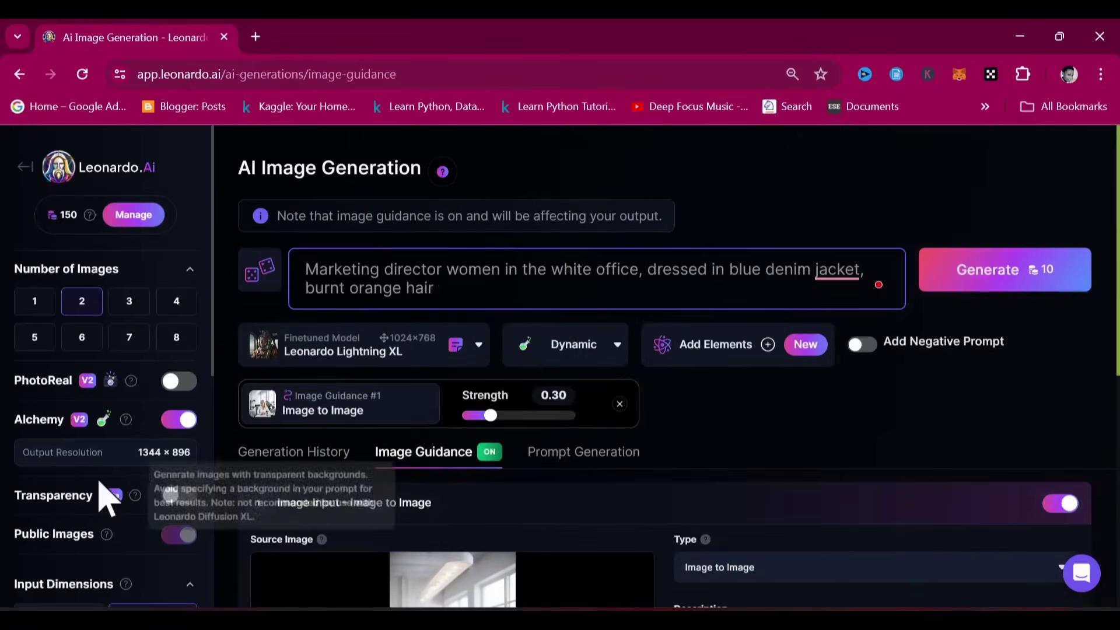
Choose the 1:1 aspect ratio and set both width and height to 1536 pixels
scroll(102, 495, "down", 3)
scroll(105, 500, "down", 2)
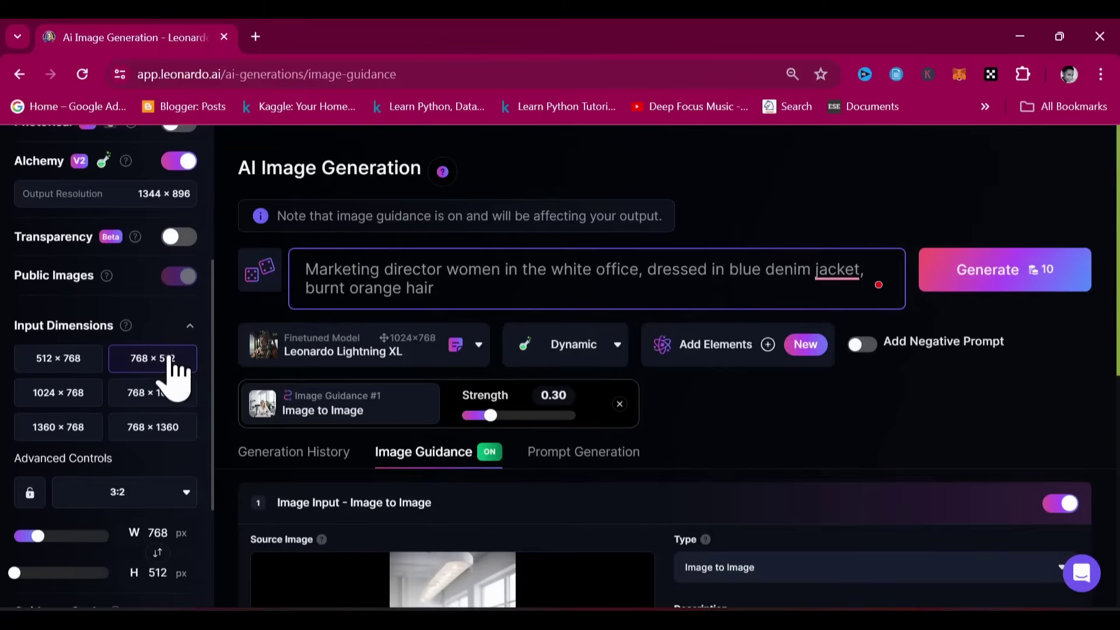
scroll(188, 475, "down", 1)
left_click(185, 480)
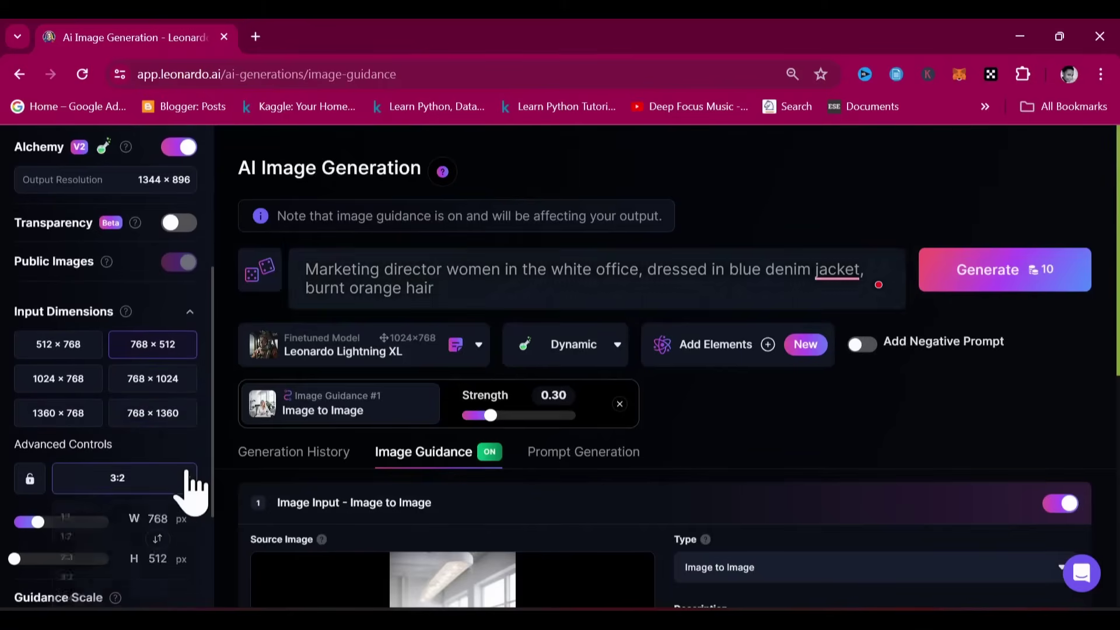
left_click(115, 519)
scroll(194, 512, "down", 3)
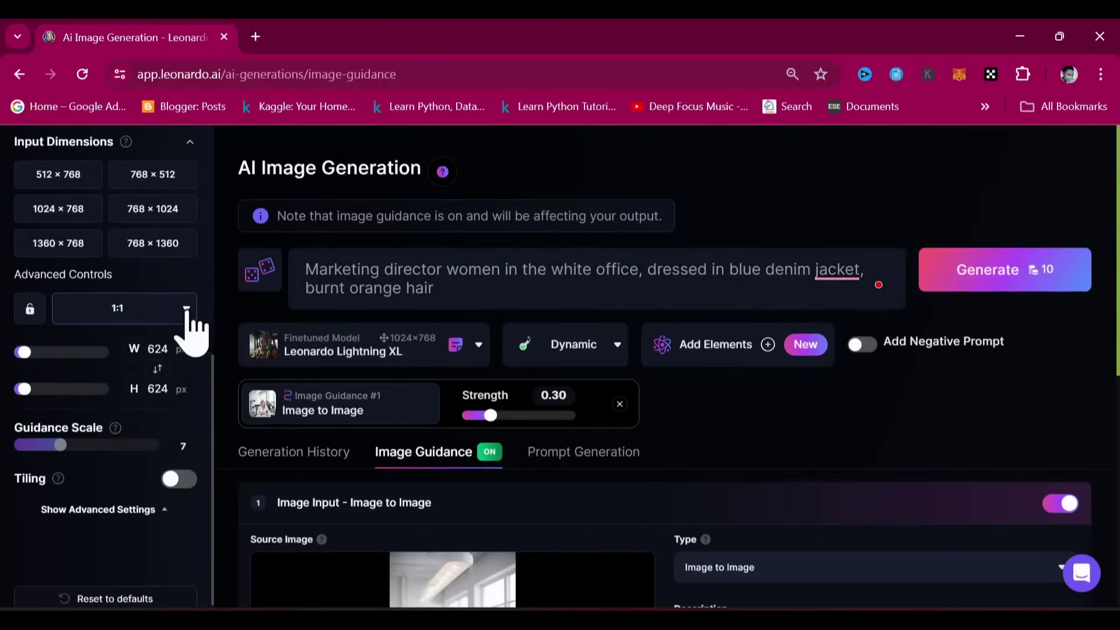
left_click_drag(39, 352, 137, 340)
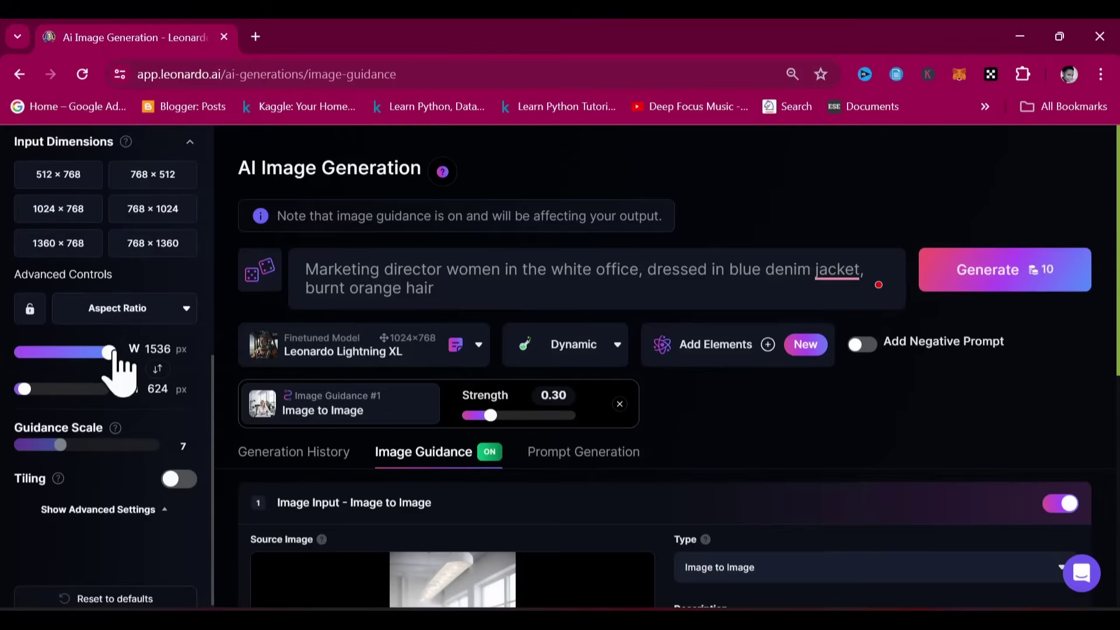
left_click_drag(23, 389, 145, 390)
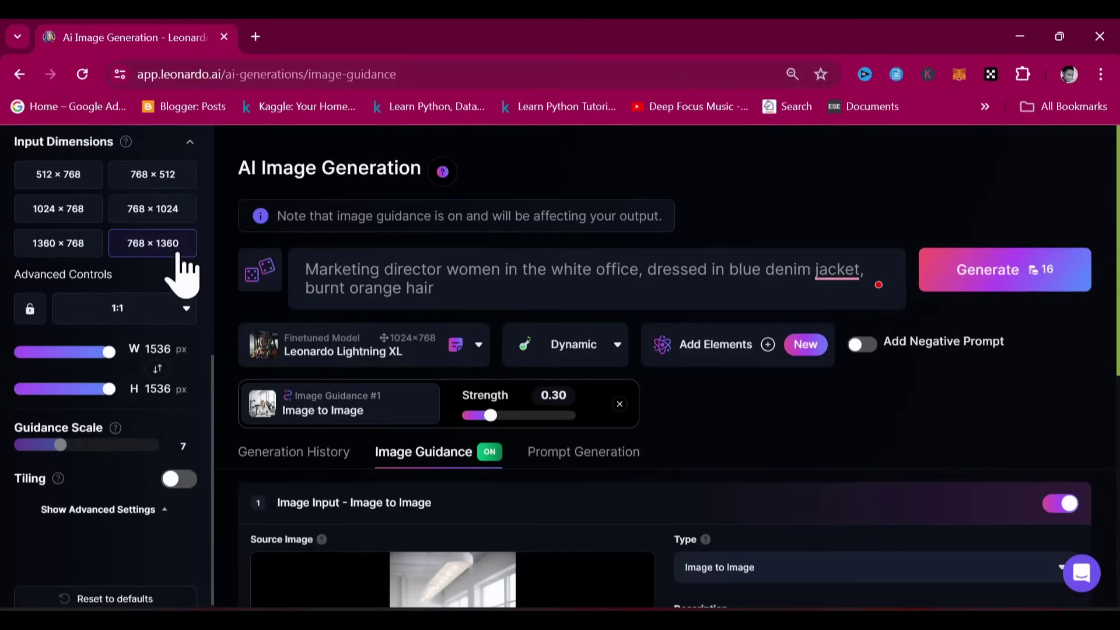
scroll(183, 273, "up", 3)
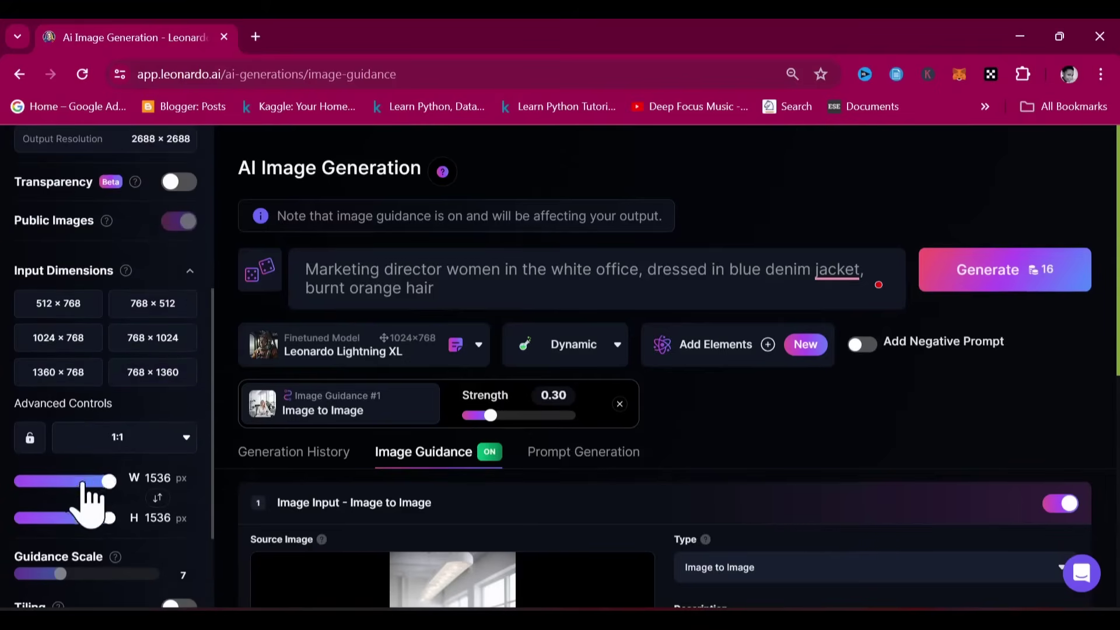
left_click_drag(73, 485, 56, 482)
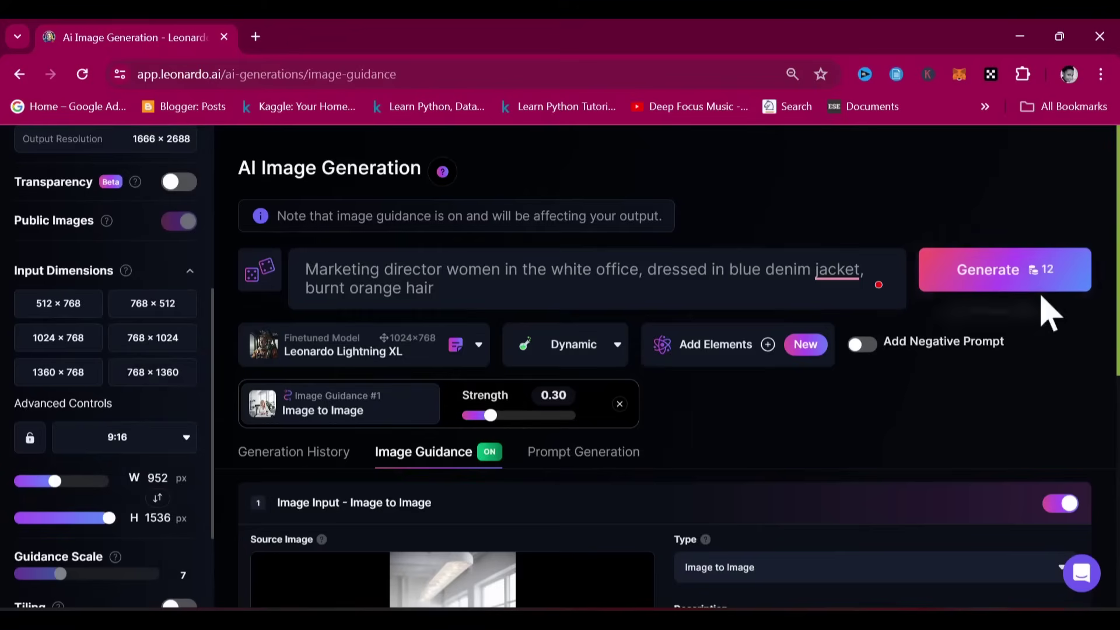
left_click_drag(56, 484, 144, 476)
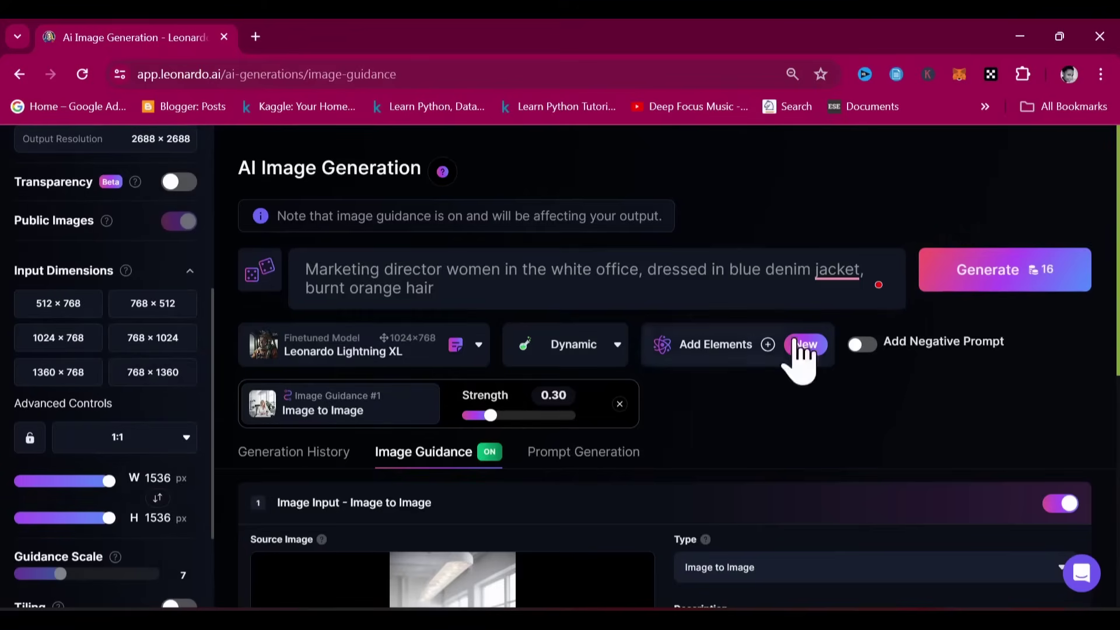
Lower Image to Image strength to 0.28 and generate the denim-jacket portrait
scroll(907, 406, "down", 5)
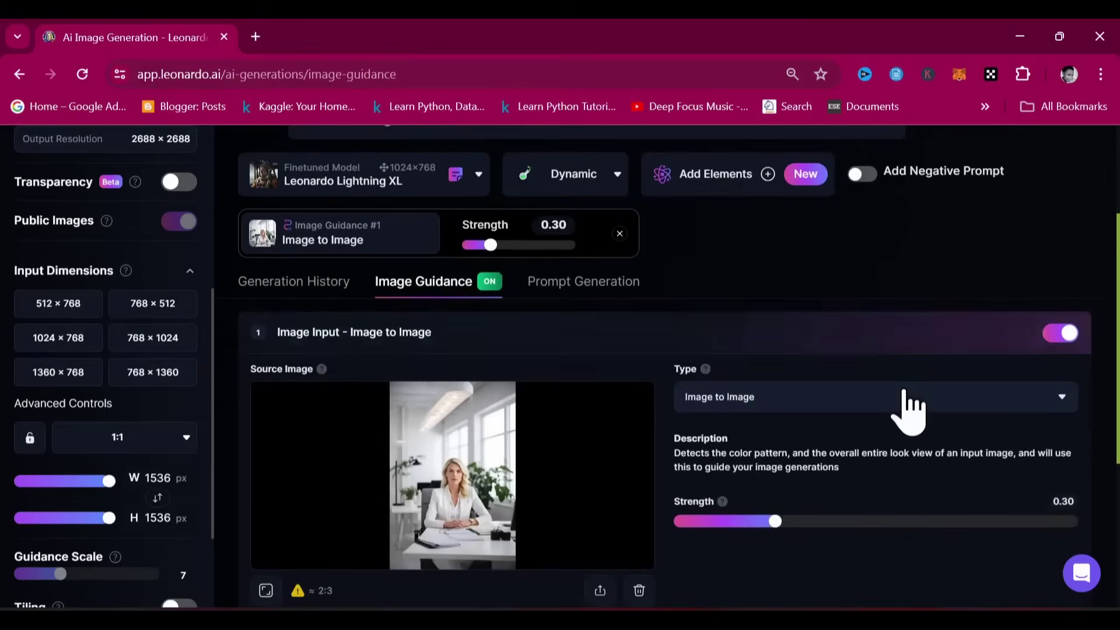
scroll(908, 408, "up", 5)
scroll(962, 391, "down", 1)
scroll(990, 376, "down", 4)
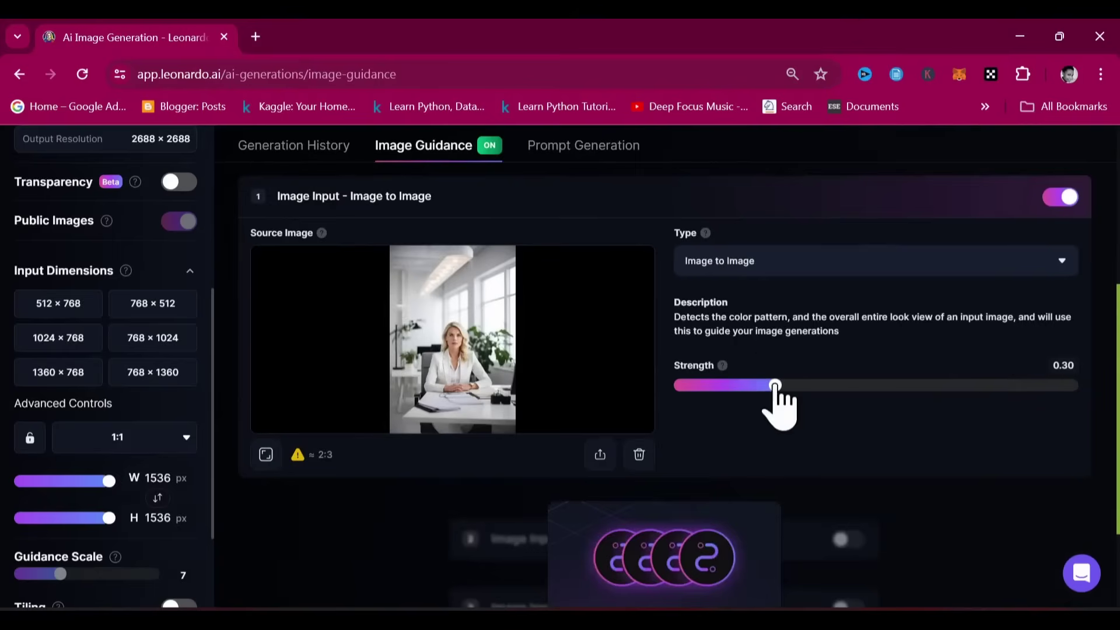
scroll(805, 445, "up", 4)
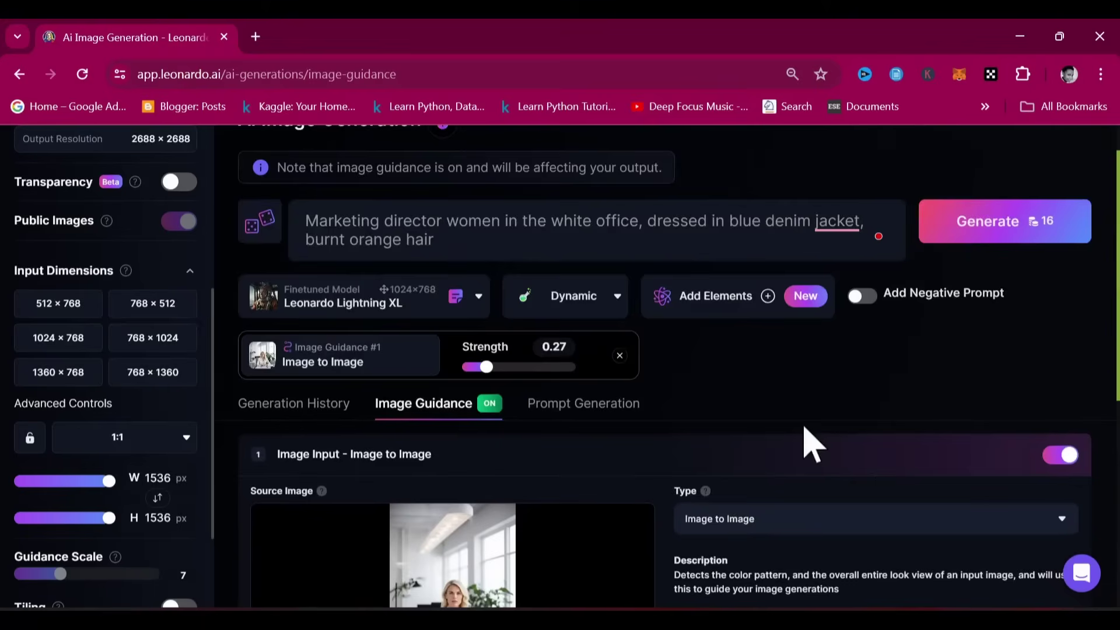
scroll(805, 445, "down", 4)
mouse_move(722, 379)
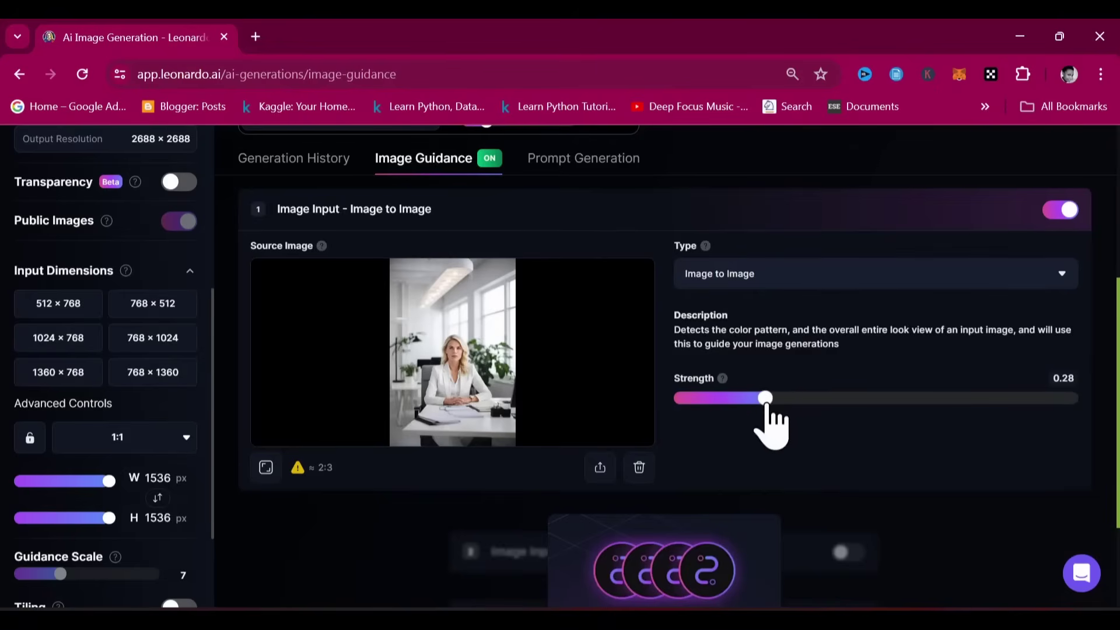
scroll(766, 402, "up", 1)
scroll(856, 394, "up", 5)
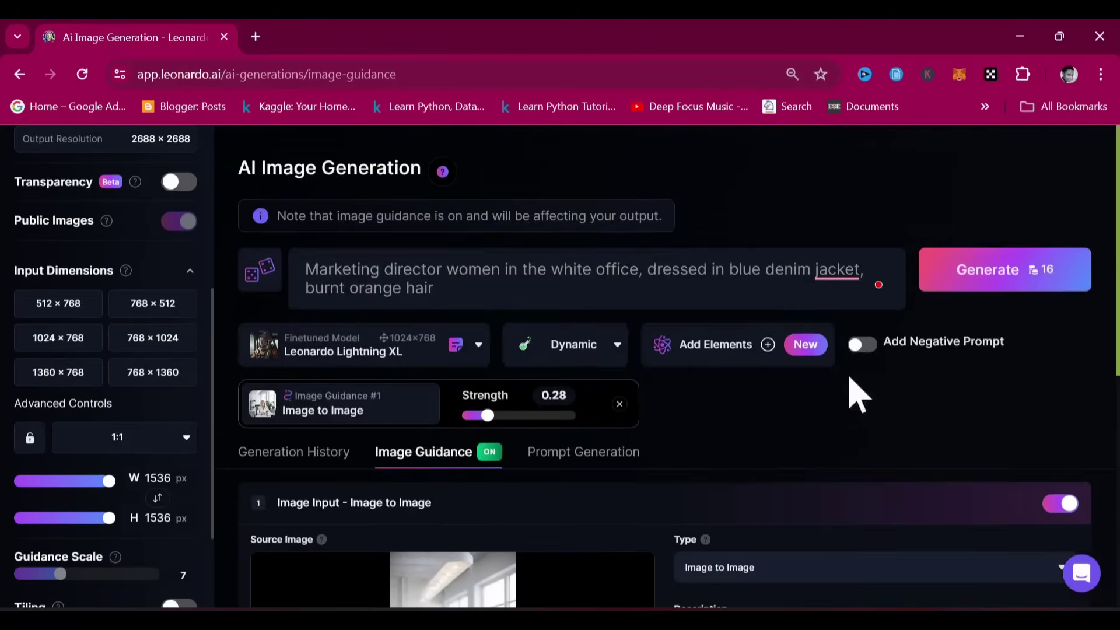
left_click(1007, 286)
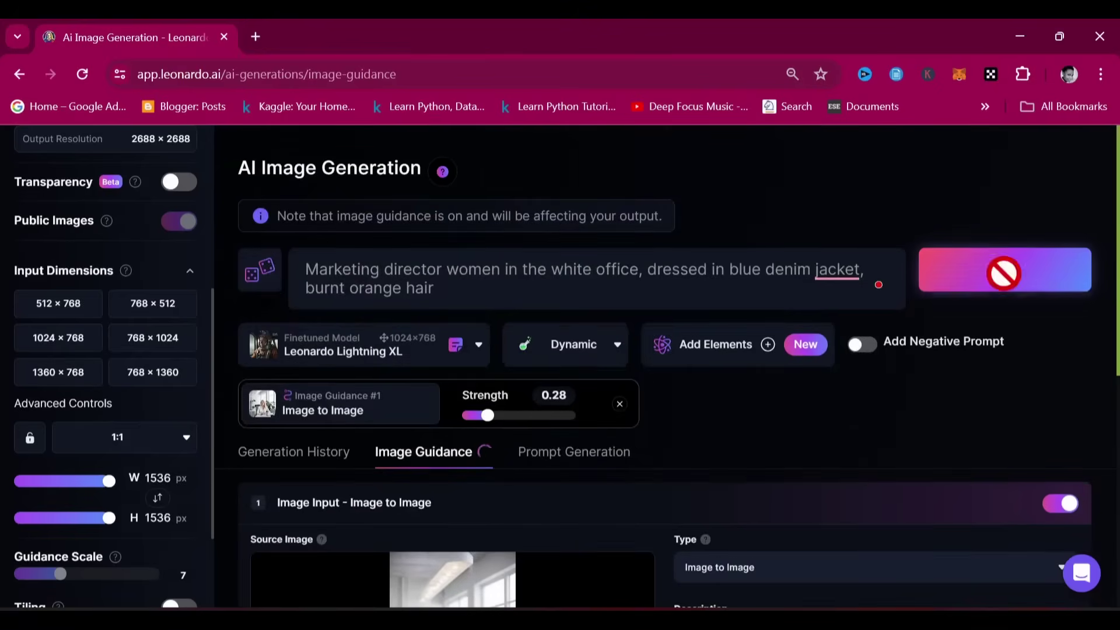
Preview the new red-haired denim portrait in Generation History, then return to Image Guidance zoomed to 125%
left_click(315, 455)
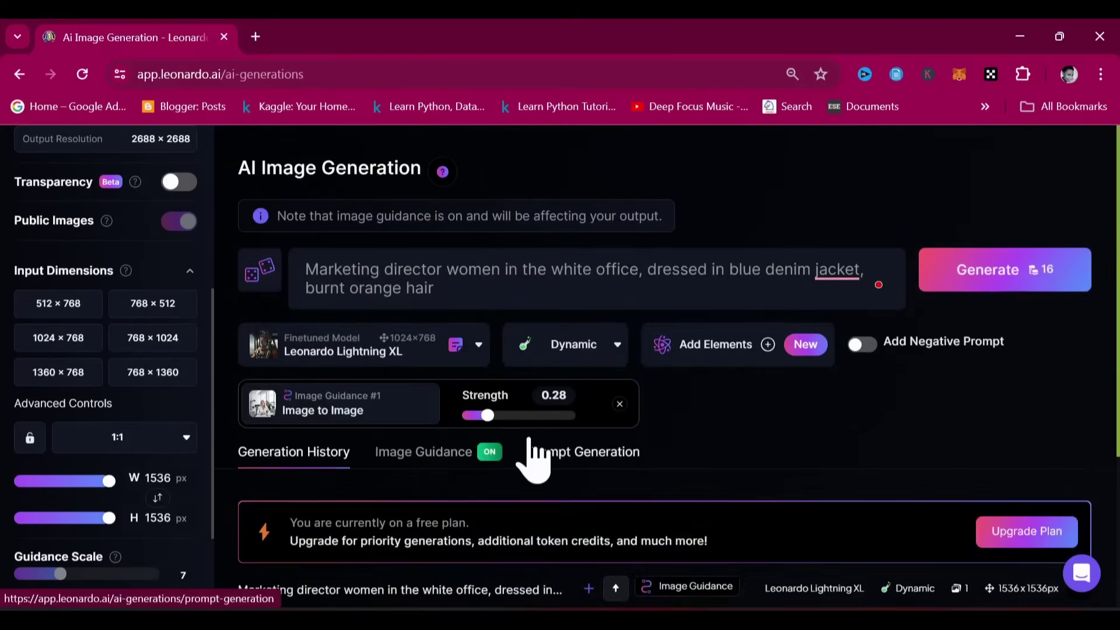
scroll(530, 455, "down", 4)
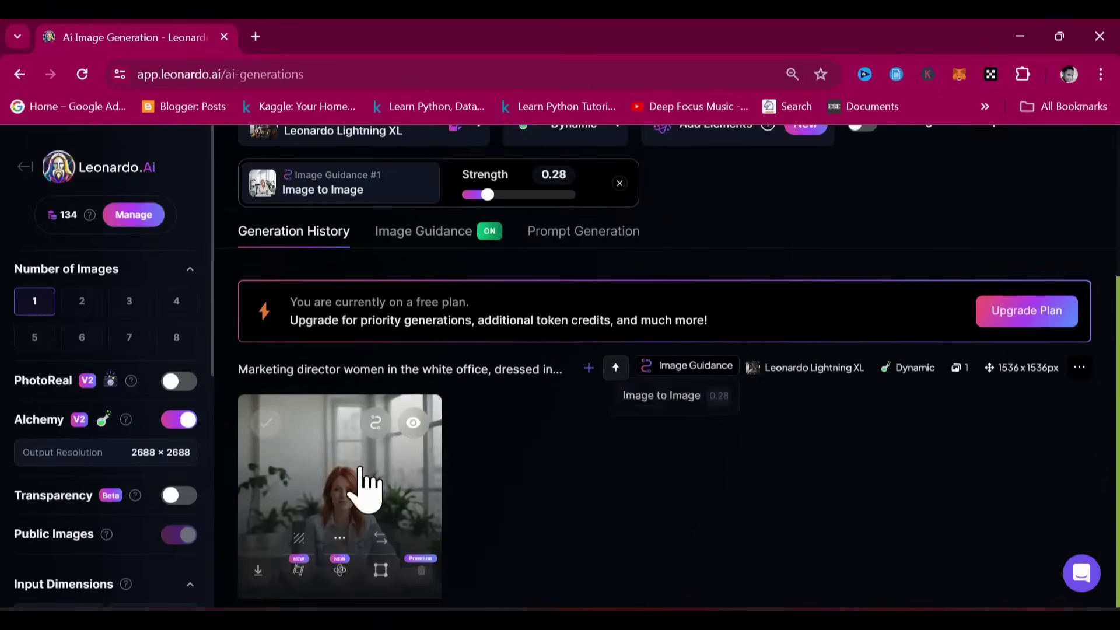
left_click(365, 484)
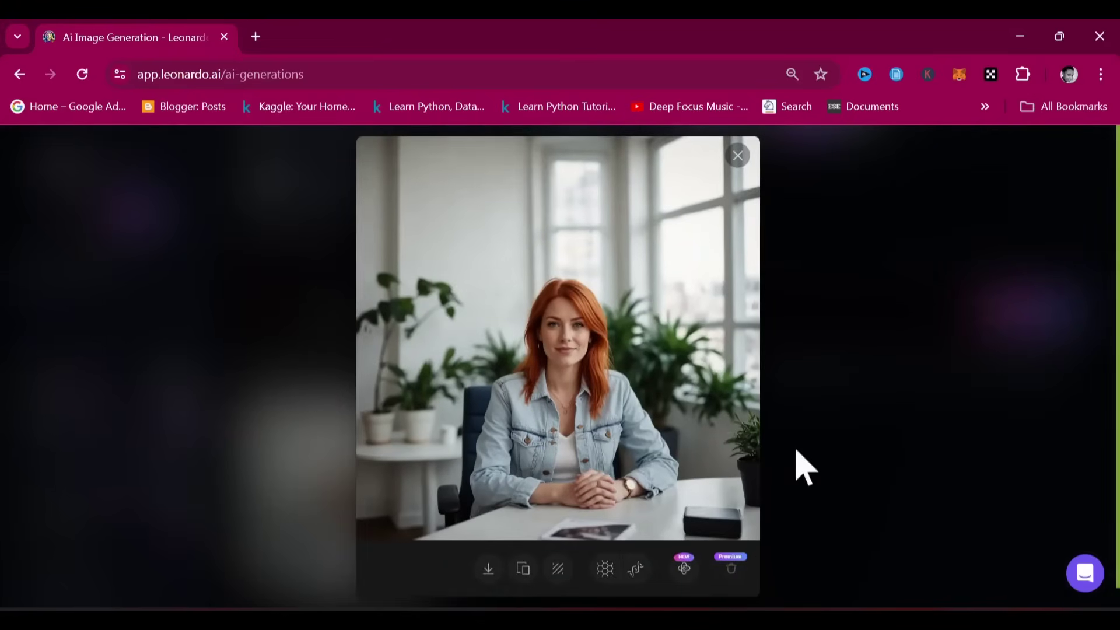
left_click(886, 414)
left_click(413, 230)
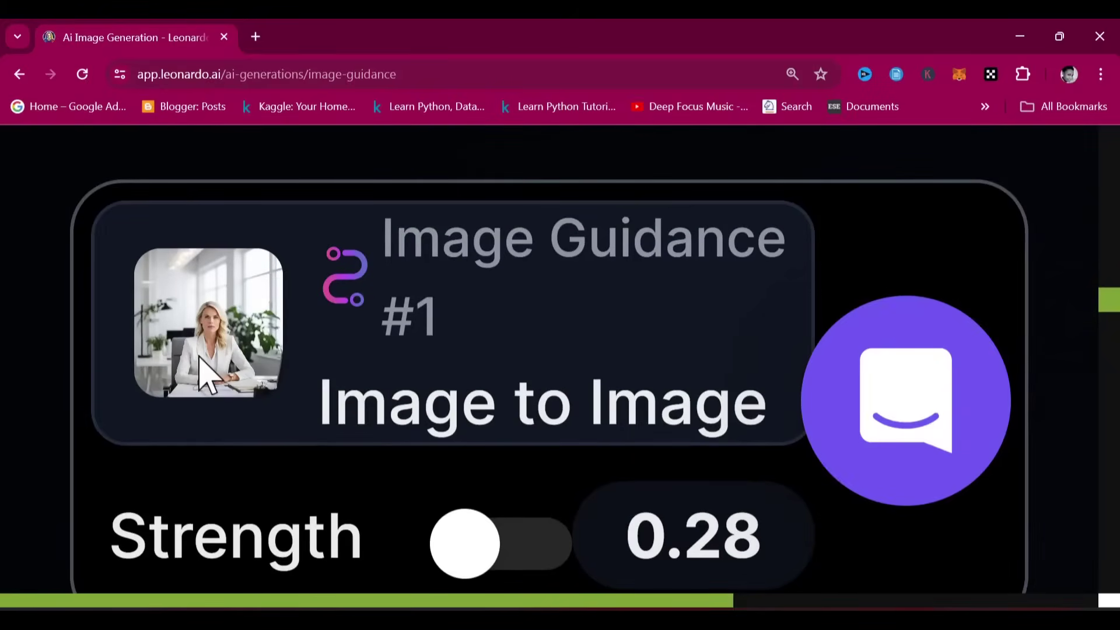
key("ctrl+plus")
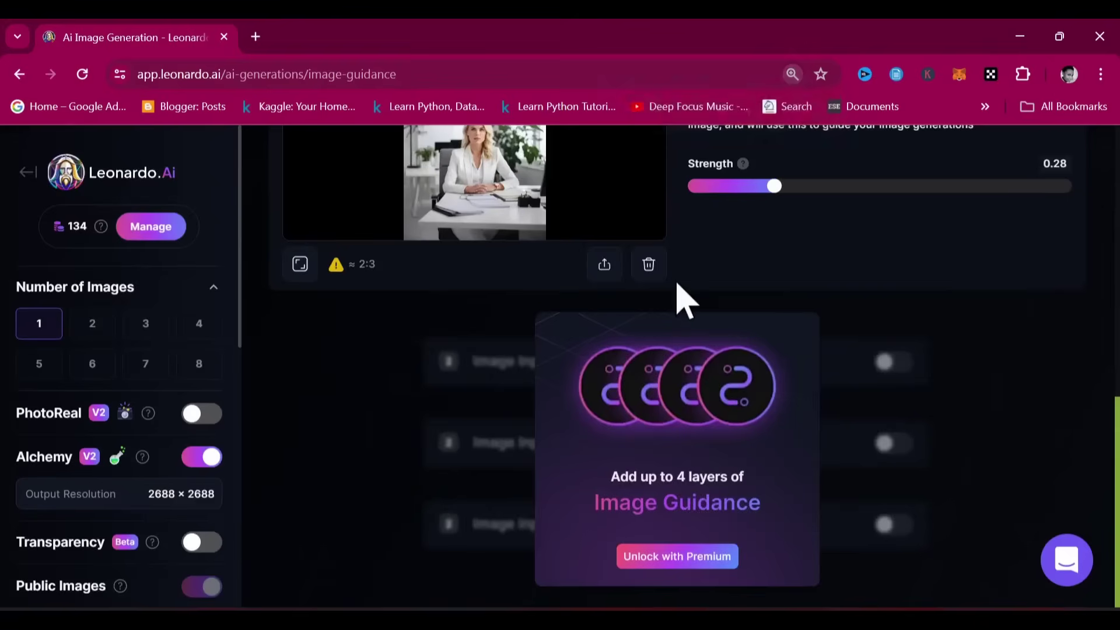